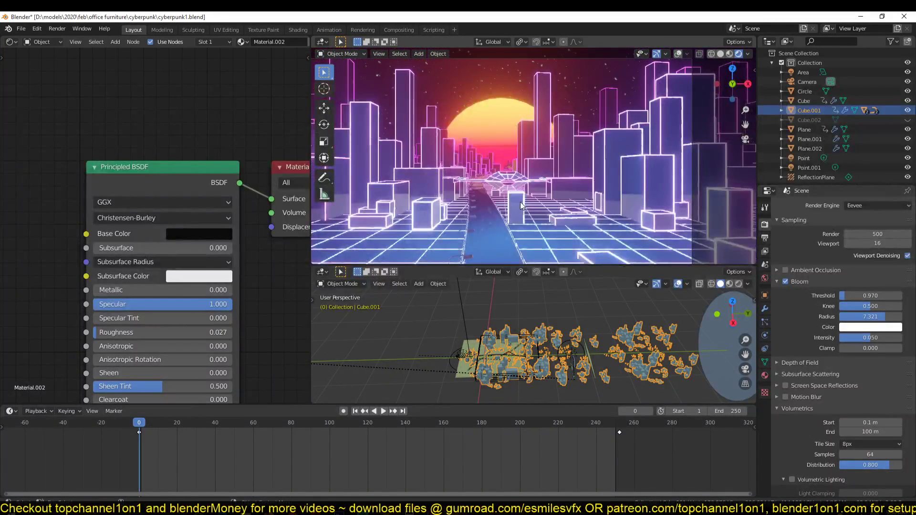
# Step: Examine the finished neon city in the camera view and its overall layout in the lower viewport
pyautogui.click(491, 83)
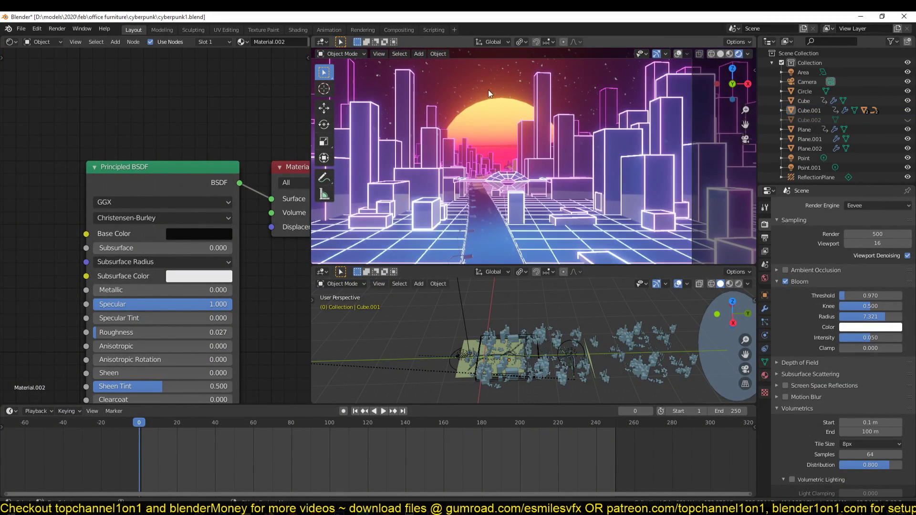
pyautogui.click(498, 133)
pyautogui.hotkey('ctrl', '2')
pyautogui.hotkey('alt', 'a')
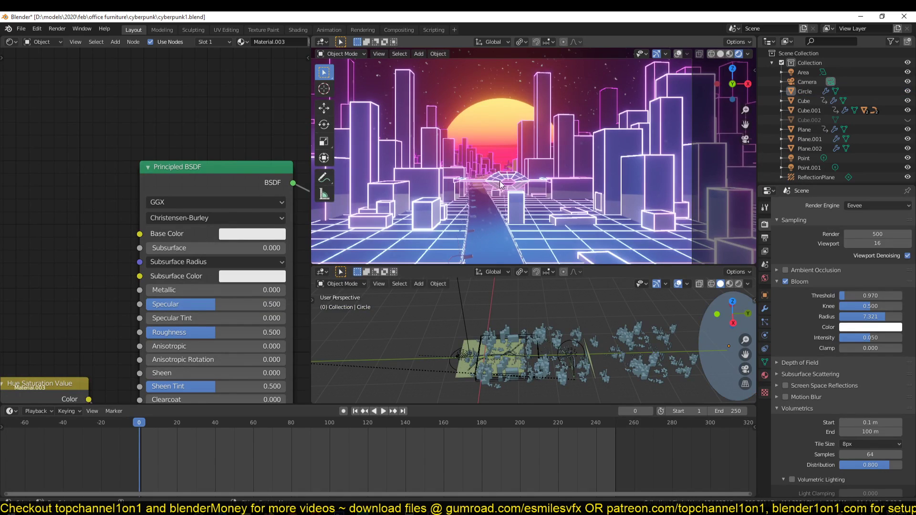
pyautogui.scroll(-1, 504, 188)
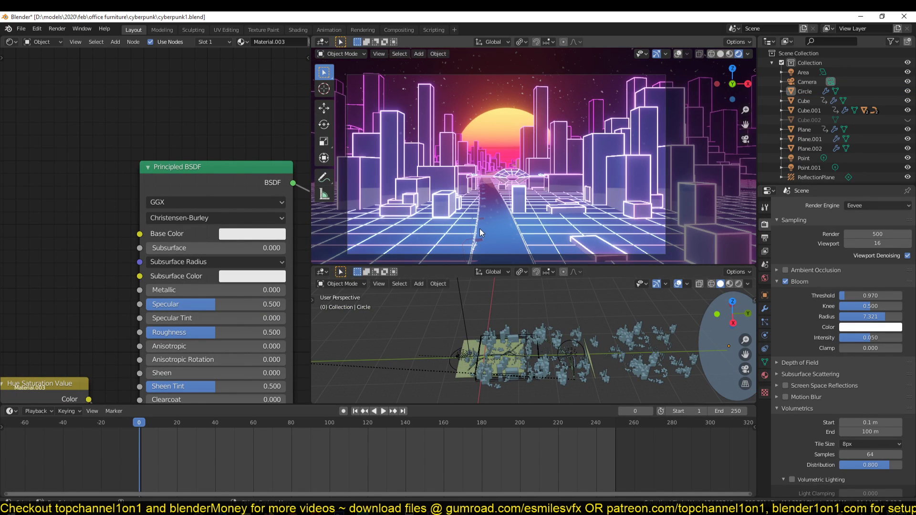
pyautogui.scroll(-4, 503, 331)
pyautogui.moveTo(551, 345)
pyautogui.mouseDown(button='middle')
pyautogui.moveTo(517, 332)
pyautogui.moveTo(527, 301)
pyautogui.moveTo(557, 347)
pyautogui.mouseUp(button='middle')
pyautogui.scroll(5, 518, 333)
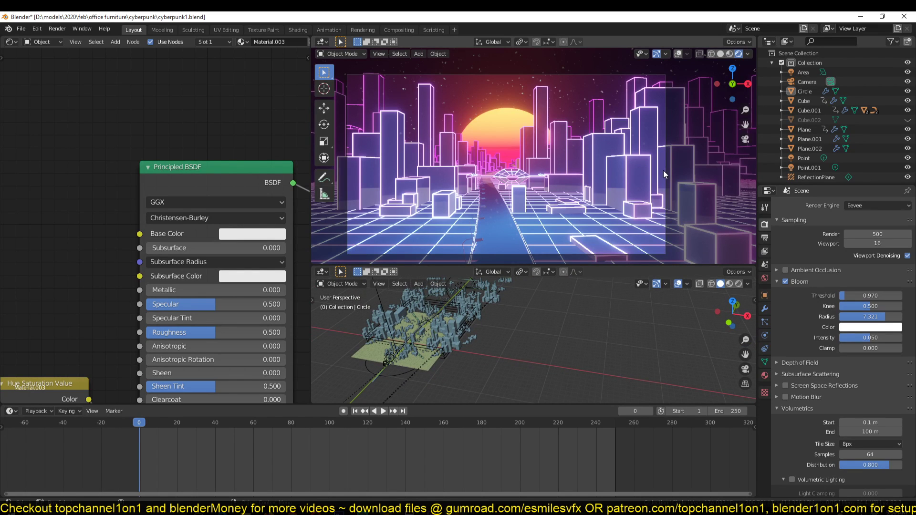
pyautogui.scroll(-2, 664, 170)
# Step: Leave the camera view in the upper viewport, turn on its overlays and use rendered shading
pyautogui.press('z')
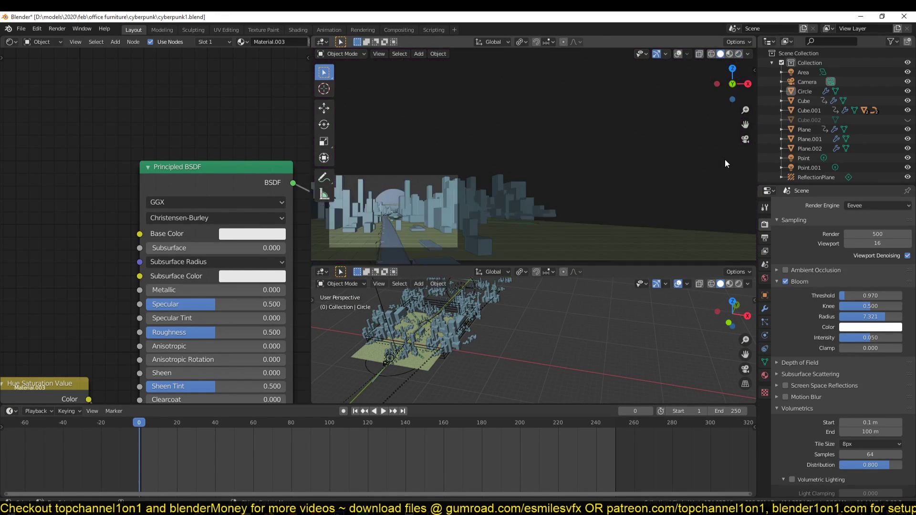
pyautogui.moveTo(726, 160)
pyautogui.mouseDown(button='middle')
pyautogui.moveTo(667, 188)
pyautogui.moveTo(528, 202)
pyautogui.mouseUp(button='middle')
pyautogui.scroll(-5, 664, 187)
pyautogui.hotkey('shift', 'a')
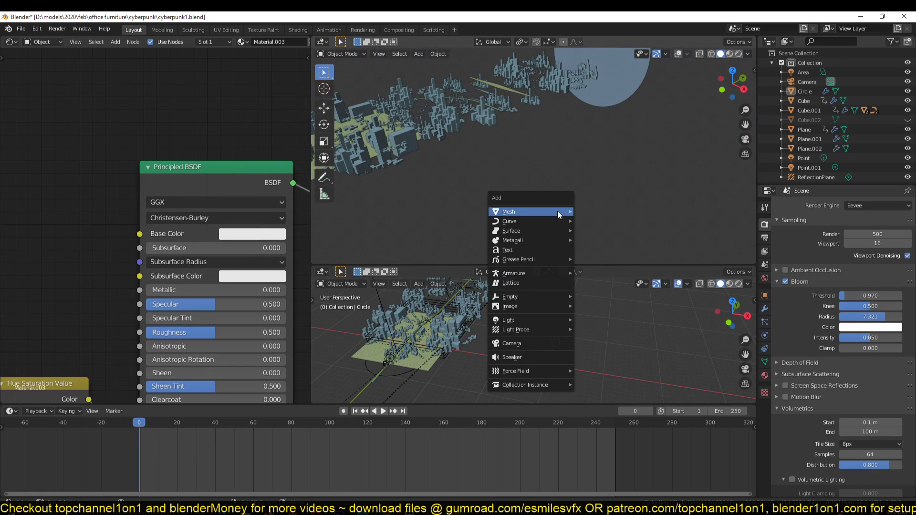
pyautogui.click(682, 54)
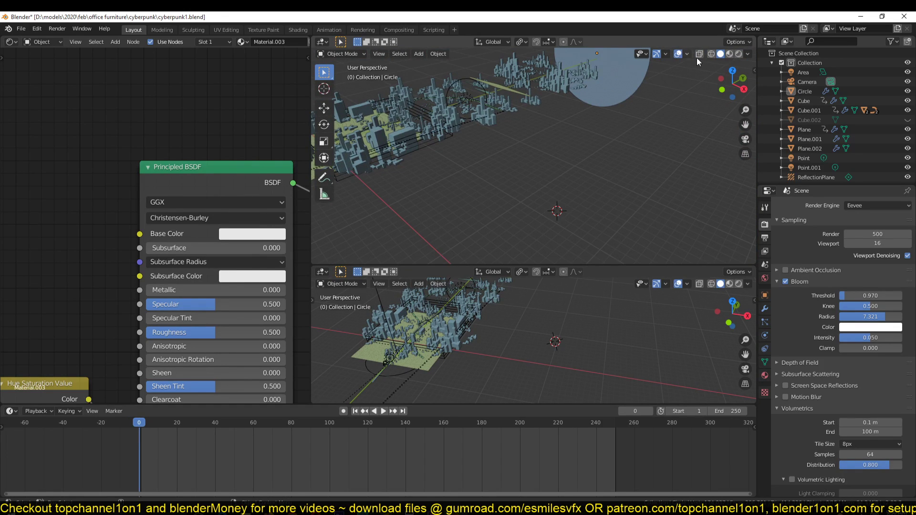
pyautogui.click(730, 53)
pyautogui.click(740, 53)
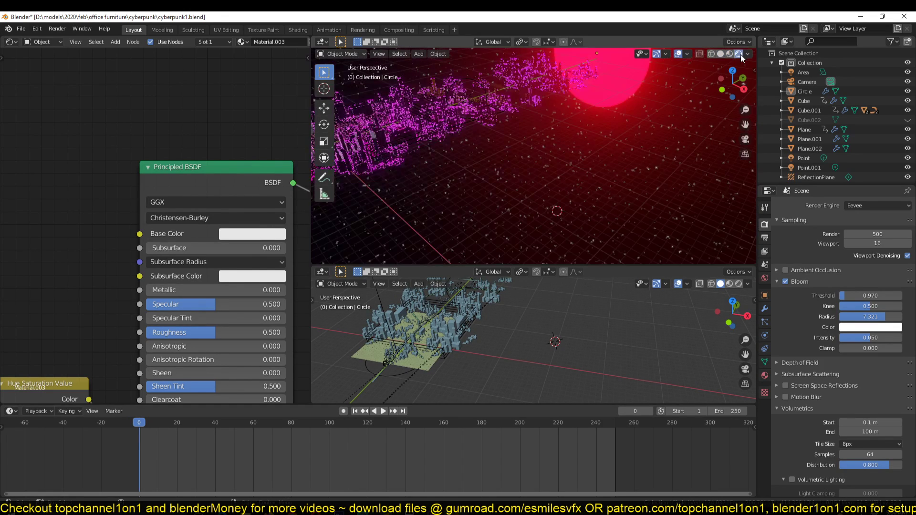
# Step: Add a cube in the empty area beside the city and stretch it along Z into a tall tower
pyautogui.moveTo(509, 121); pyautogui.dragTo(552, 167, button='middle')
pyautogui.hotkey('shift', 'a')
pyautogui.moveTo(577, 167)
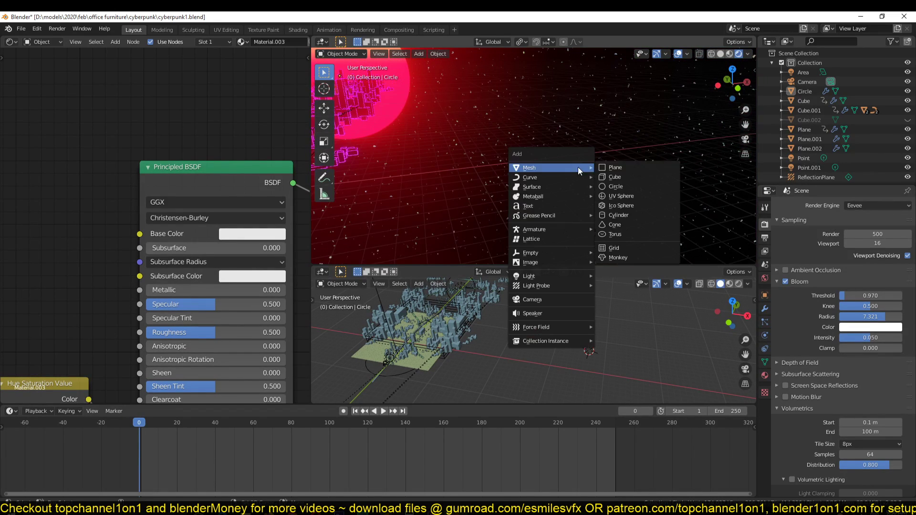
pyautogui.click(617, 178)
pyautogui.press('s')
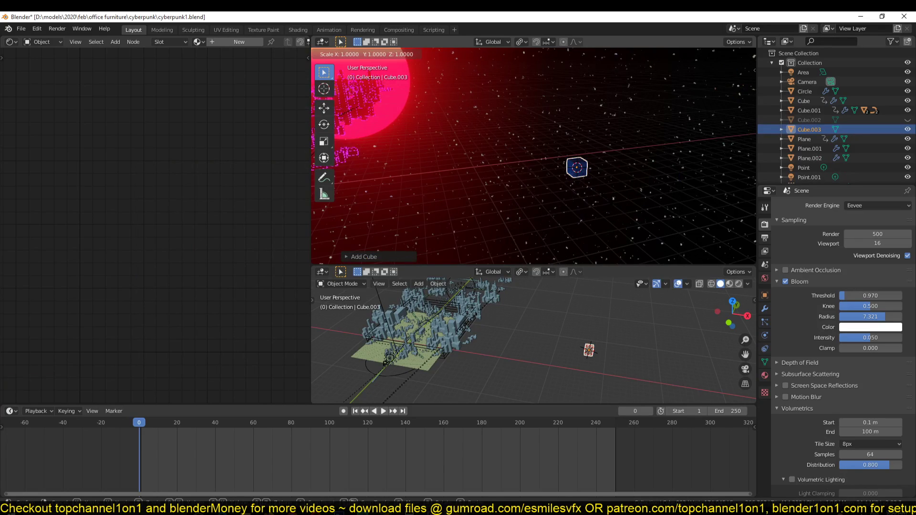
pyautogui.press('z')
pyautogui.click(643, 43)
pyautogui.scroll(5, 573, 156)
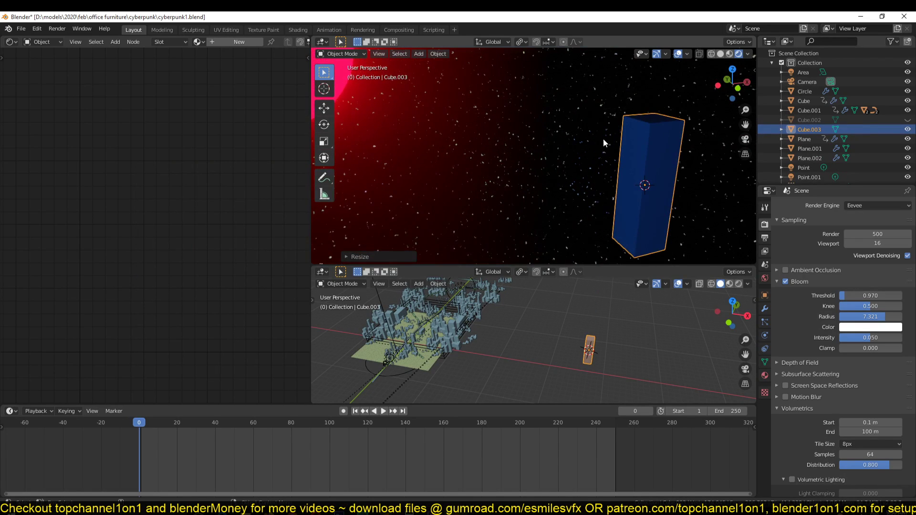
# Step: Add a Wireframe modifier to the tower with Replace Original turned off
pyautogui.keyDown('shift'); pyautogui.moveTo(593, 159); pyautogui.dragTo(575, 137, button='middle'); pyautogui.keyUp('shift')
pyautogui.click(765, 308)
pyautogui.click(848, 206)
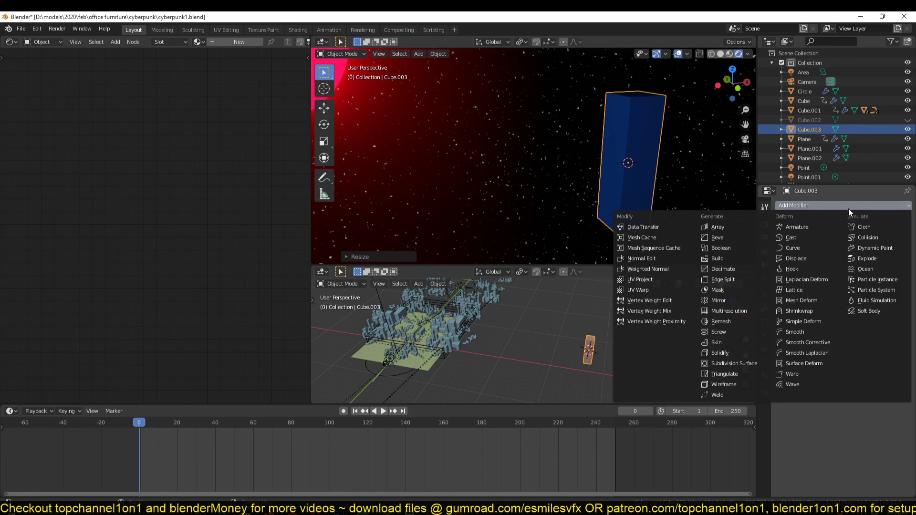
pyautogui.click(733, 386)
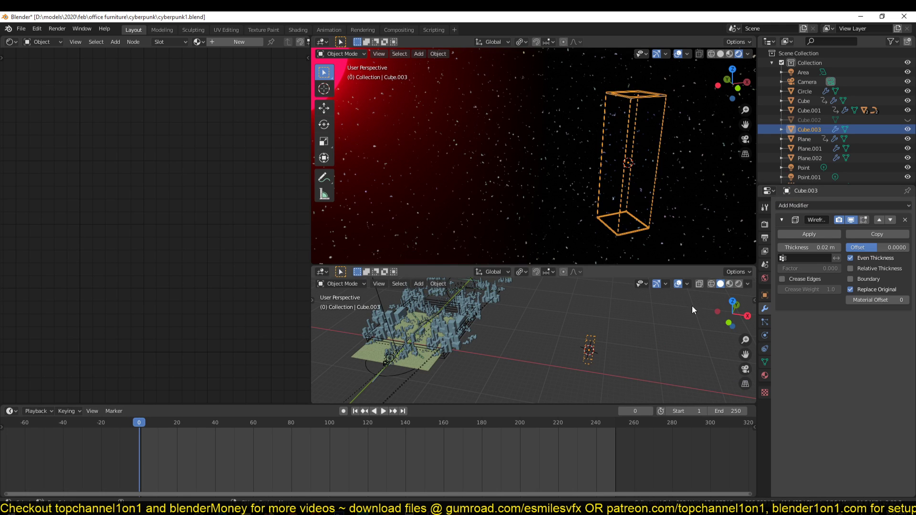
pyautogui.scroll(2, 637, 150)
pyautogui.keyDown('shift'); pyautogui.moveTo(638, 150); pyautogui.dragTo(564, 191, button='middle'); pyautogui.keyUp('shift')
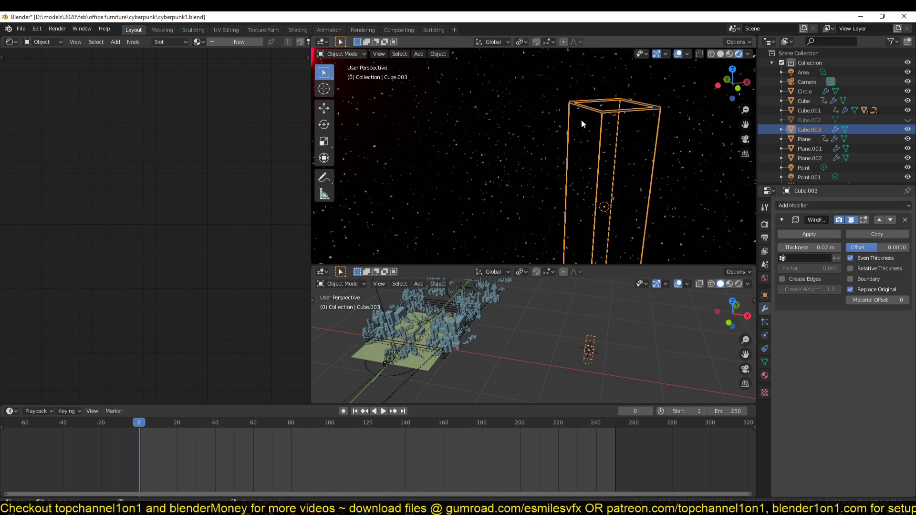
pyautogui.moveTo(582, 120); pyautogui.dragTo(587, 127, button='middle')
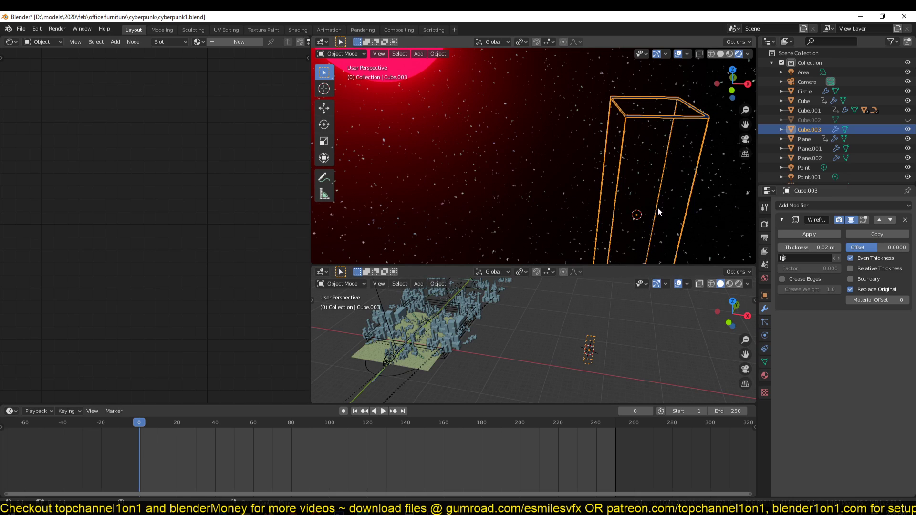
pyautogui.click(850, 290)
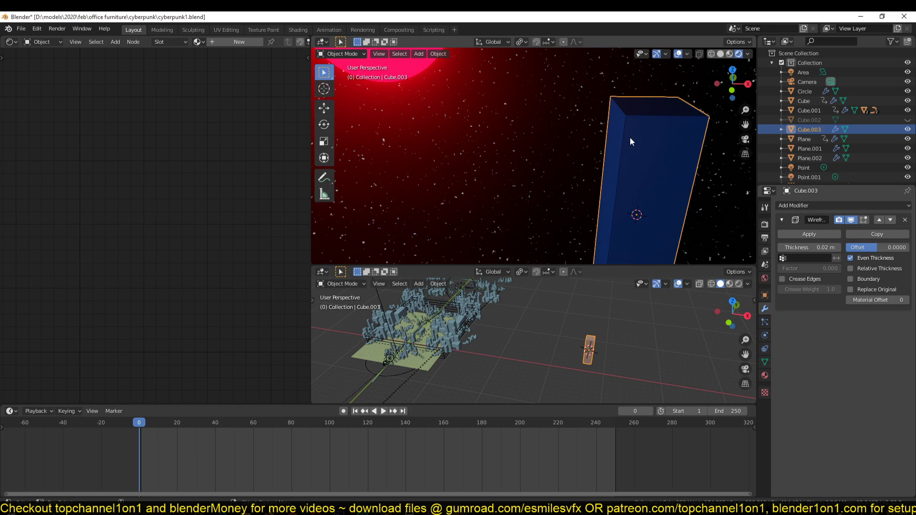
# Step: Create two material slots on the tower, each with its own new material
pyautogui.click(765, 375)
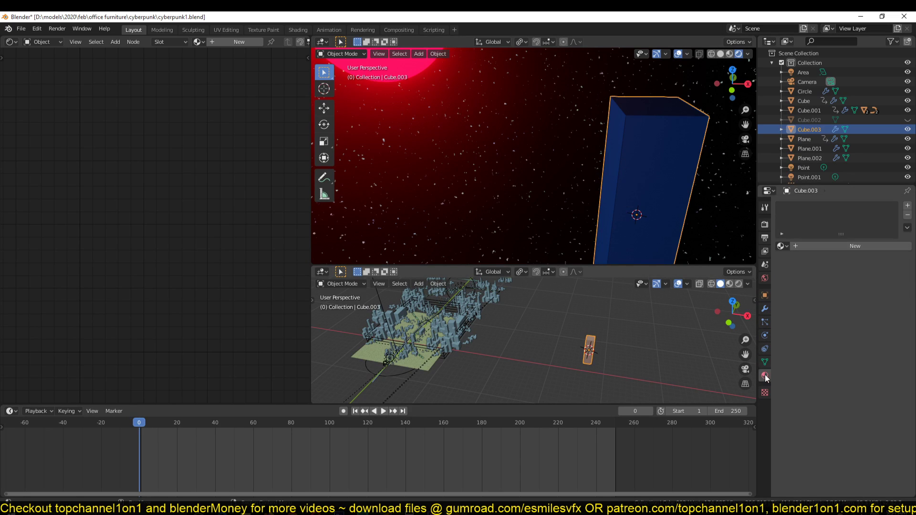
pyautogui.click(907, 205)
pyautogui.click(871, 246)
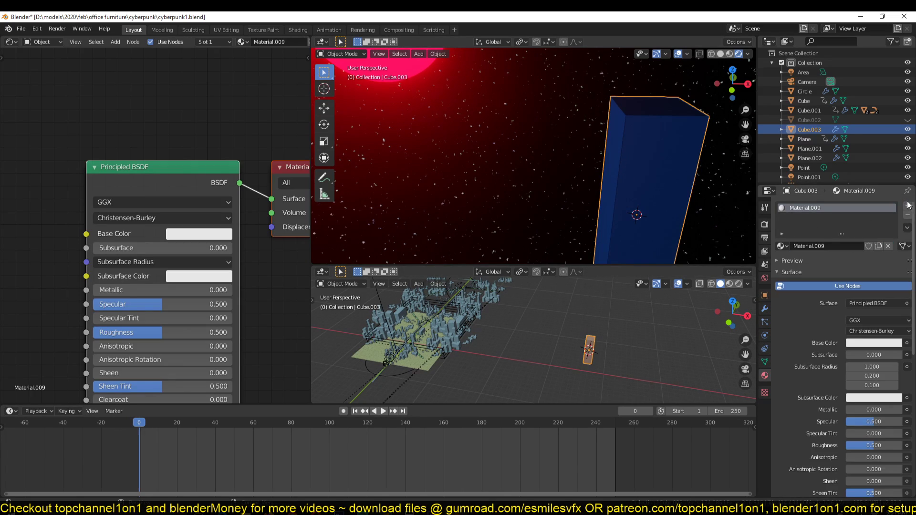
pyautogui.click(908, 205)
pyautogui.click(867, 266)
# Step: Give the tower's first material a black base color and a roughness of 0.036
pyautogui.click(820, 208)
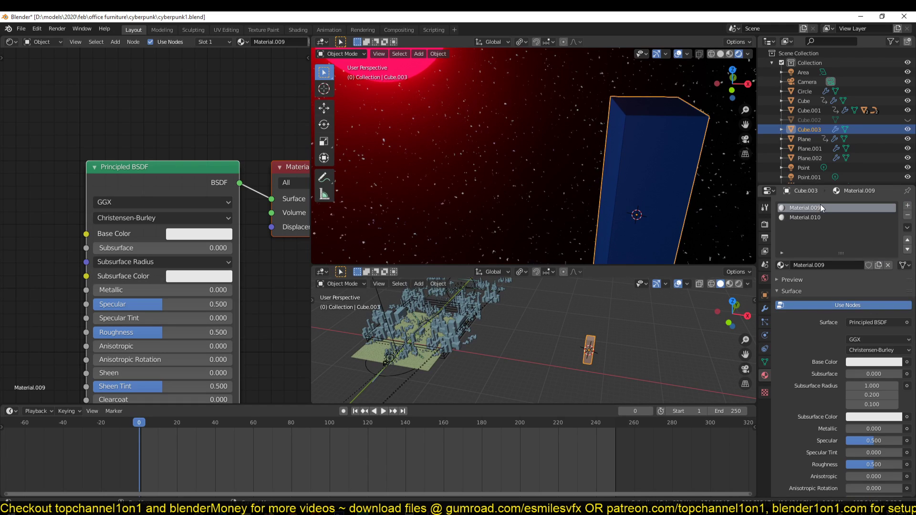
pyautogui.click(873, 363)
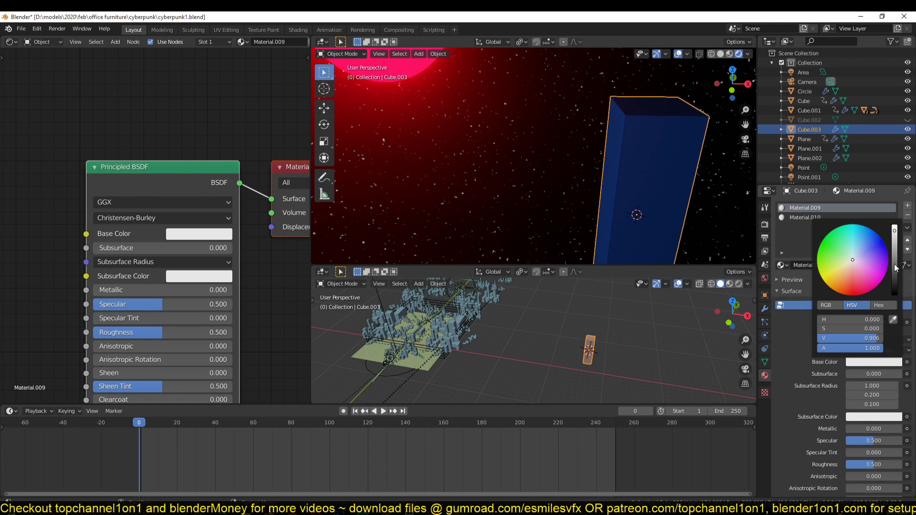
pyautogui.moveTo(895, 268); pyautogui.dragTo(895, 295)
pyautogui.moveTo(161, 333); pyautogui.dragTo(98, 333)
# Step: Give the tower's second material a strong white emission with a color value of 4.875
pyautogui.click(765, 309)
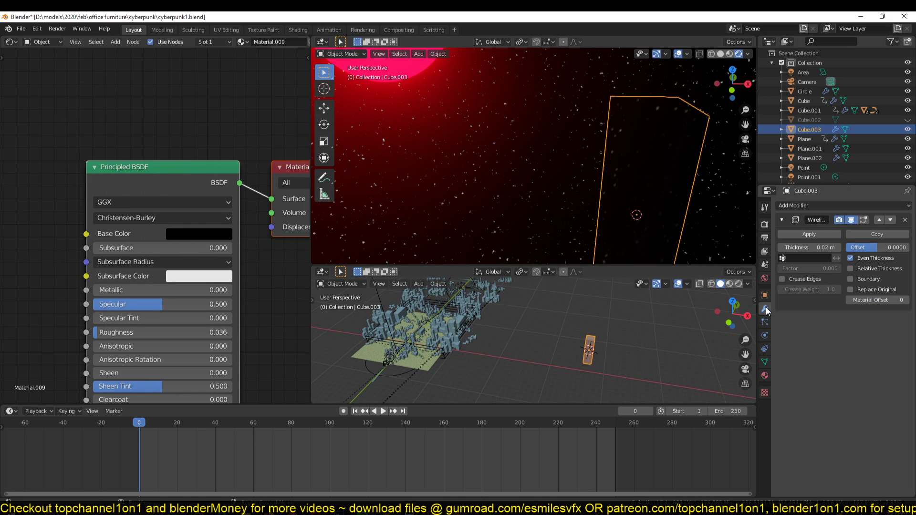
pyautogui.click(765, 376)
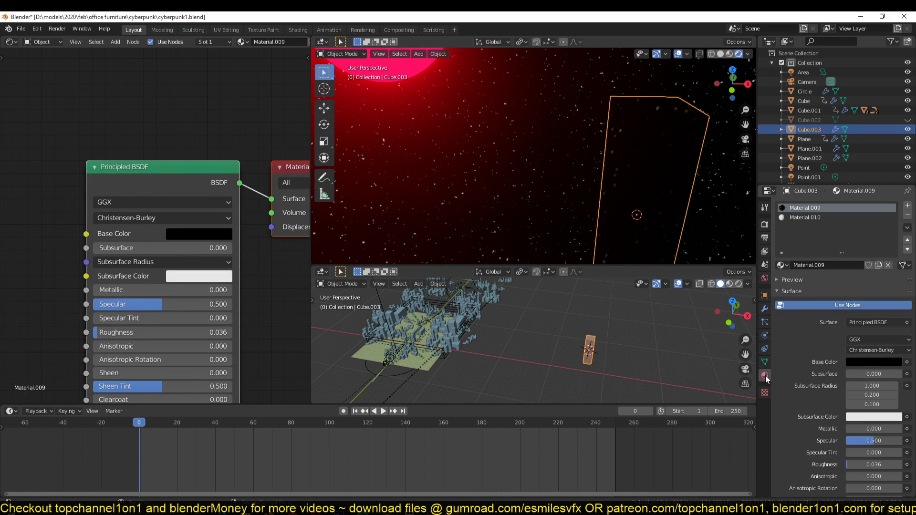
pyautogui.click(832, 219)
pyautogui.moveTo(179, 284); pyautogui.dragTo(185, 188, button='middle')
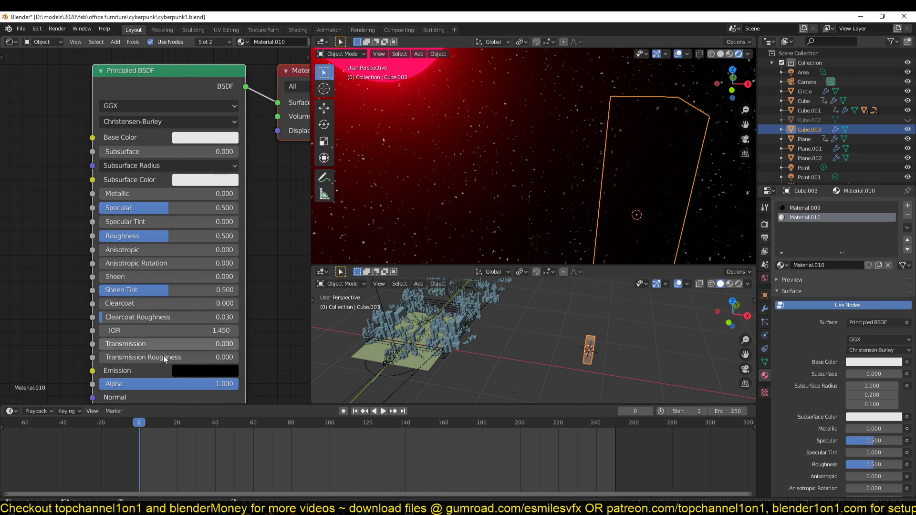
pyautogui.click(185, 370)
pyautogui.moveTo(282, 219); pyautogui.dragTo(282, 188)
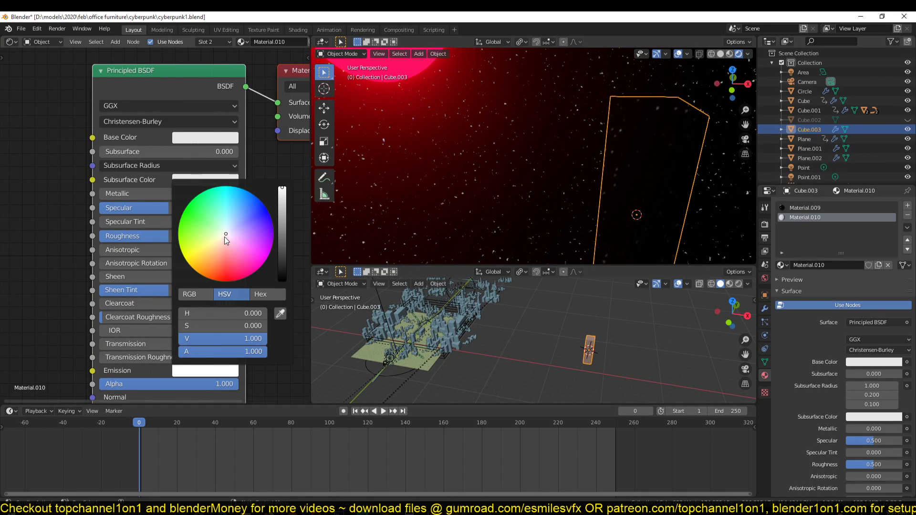
pyautogui.click(236, 214)
pyautogui.click(235, 335)
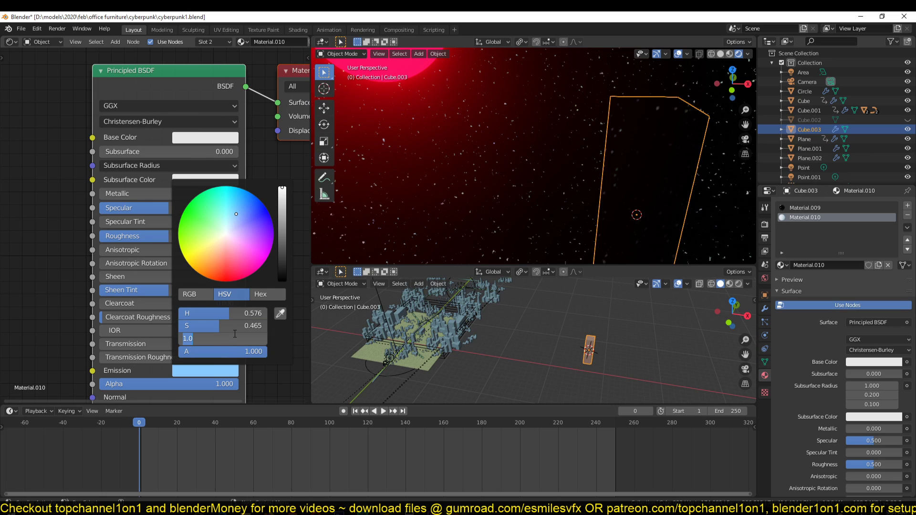
pyautogui.write('5')
pyautogui.press('Return')
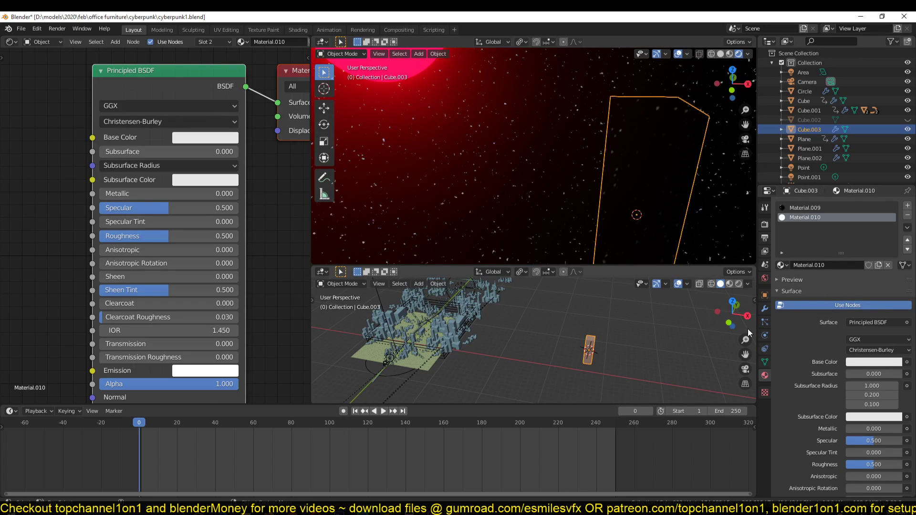
# Step: Set the Wireframe modifier's Material Offset to 1 and deselect the tower
pyautogui.click(765, 309)
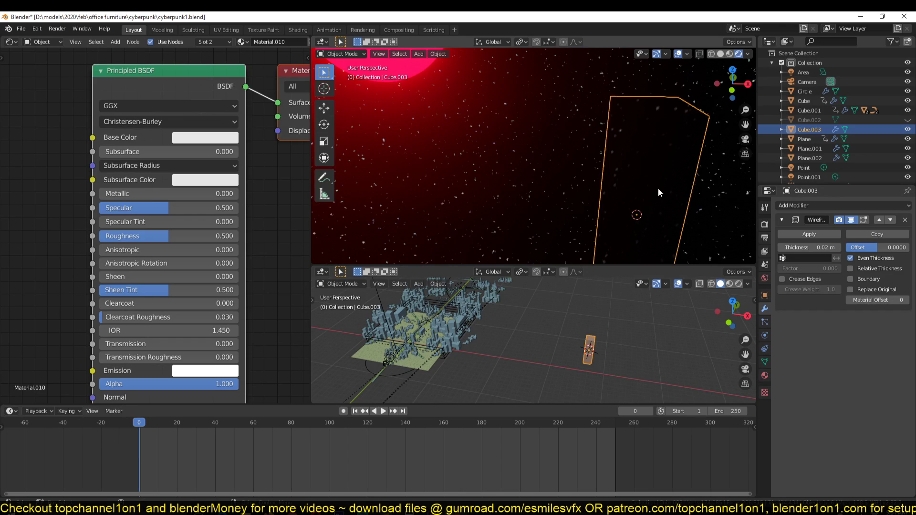
pyautogui.click(906, 300)
pyautogui.click(573, 193)
pyautogui.moveTo(574, 193); pyautogui.dragTo(599, 210, button='middle')
# Step: Change the second material's emission color to a bright cyan blue
pyautogui.click(186, 370)
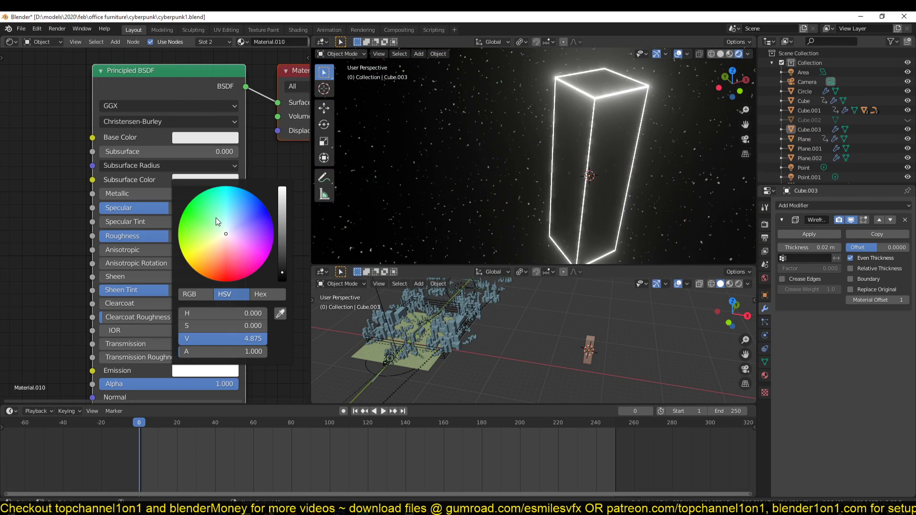
pyautogui.moveTo(215, 217); pyautogui.dragTo(249, 199)
pyautogui.moveTo(649, 159); pyautogui.dragTo(611, 150, button='middle')
pyautogui.scroll(4, 575, 155)
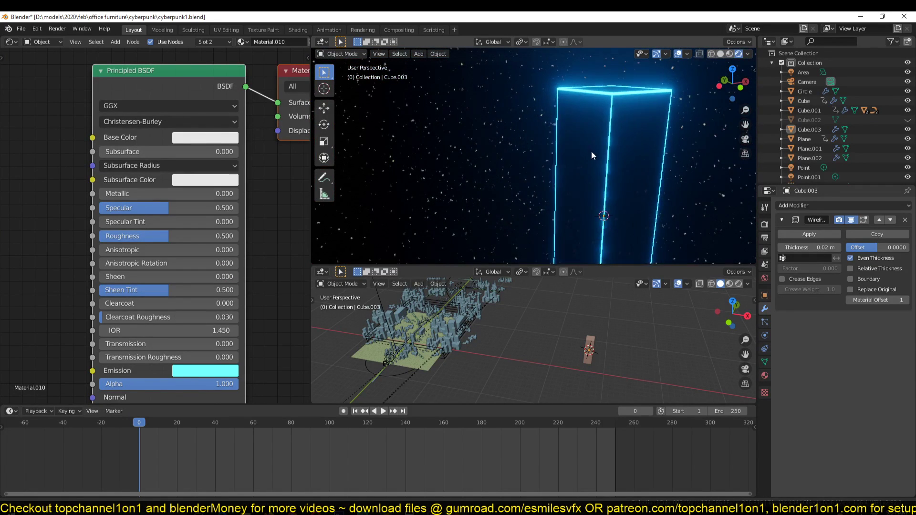
# Step: Enter Edit Mode on the tower and enable the Wireframe modifier's display in Edit Mode
pyautogui.scroll(-1, 596, 156)
pyautogui.press('Tab')
pyautogui.scroll(-4, 608, 165)
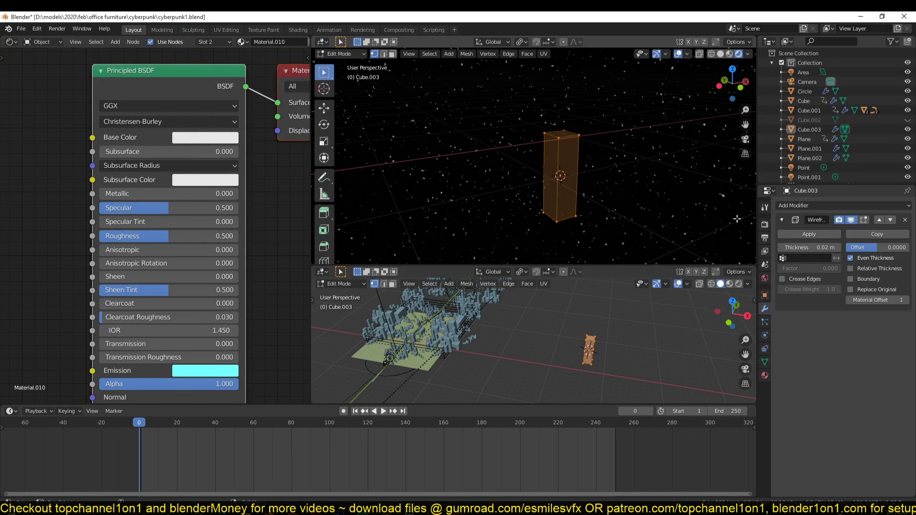
pyautogui.click(864, 220)
# Step: Duplicate the tower's mesh along the X axis and place the copy right beside the original
pyautogui.hotkey('shift', 'd')
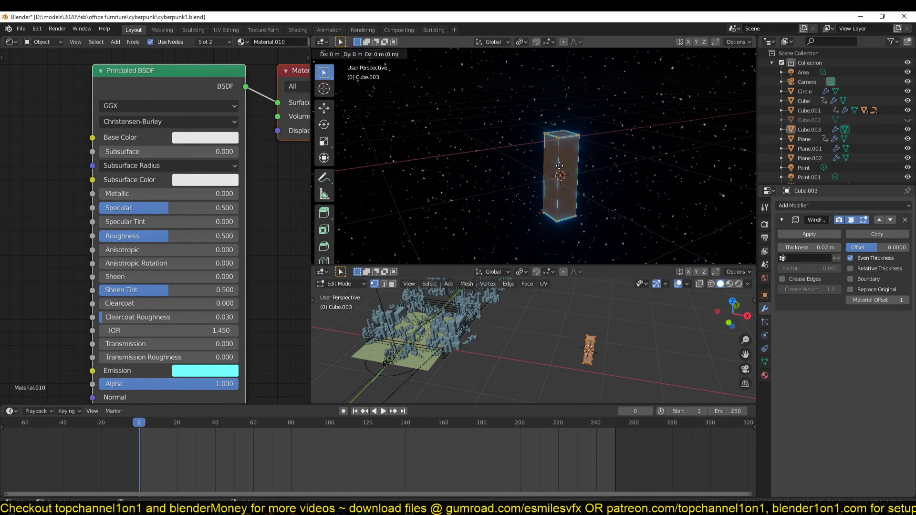
pyautogui.press('x')
pyautogui.click(590, 162)
# Step: Lower the top face of the duplicated tower along Z to make it shorter, and return to Object Mode
pyautogui.press('3')
pyautogui.click(593, 130)
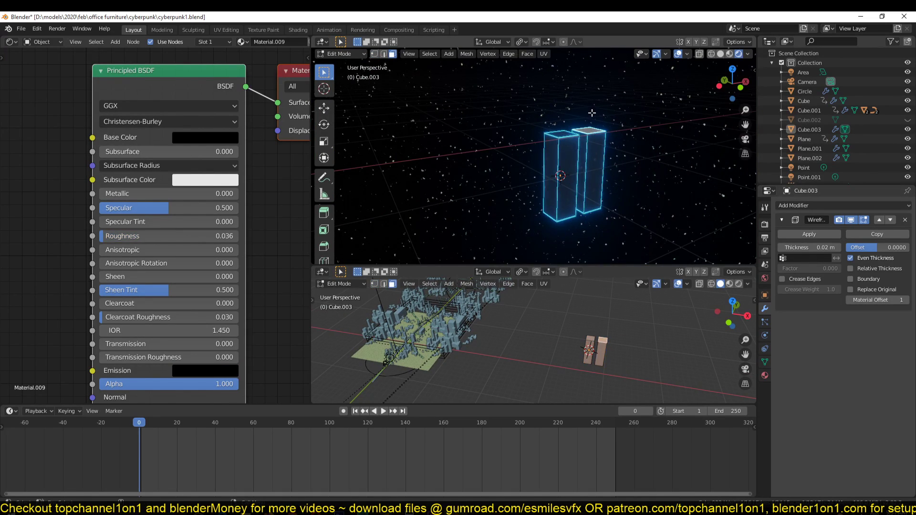
pyautogui.press('g')
pyautogui.press('z')
pyautogui.click(589, 158)
pyautogui.press('Tab')
# Step: Inspect the two glowing towers and return the upper viewport to the camera view framed on the city
pyautogui.moveTo(596, 183); pyautogui.dragTo(551, 118, button='middle')
pyautogui.scroll(3, 585, 193)
pyautogui.scroll(-3, 492, 153)
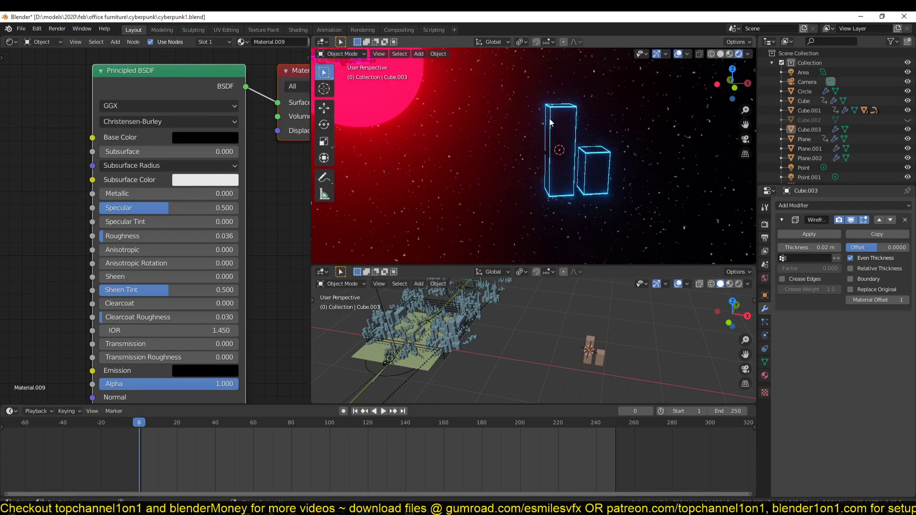
pyautogui.press('KP_0')
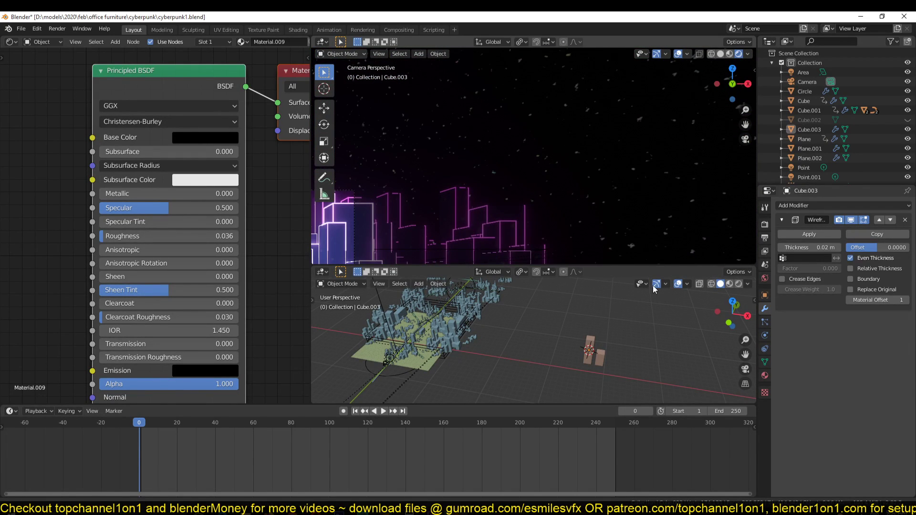
pyautogui.press('Home')
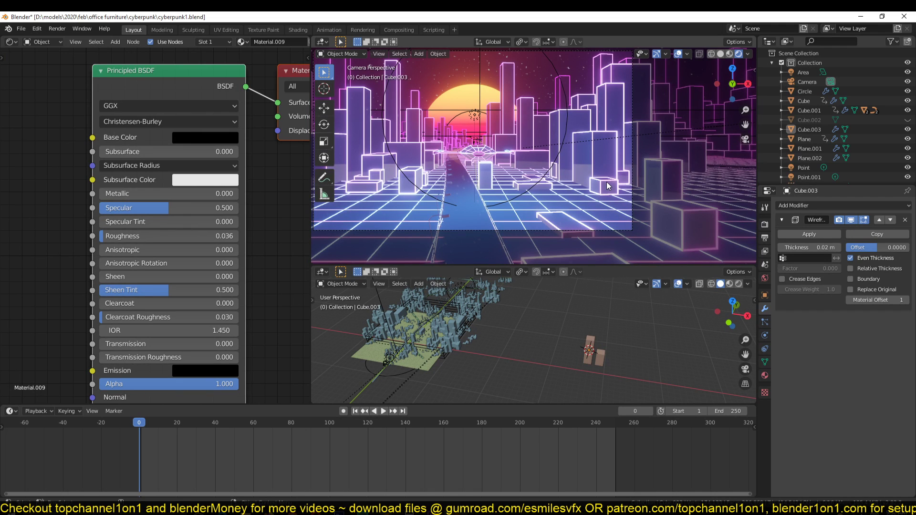
# Step: Frame the two glowing towers and add an area light at their location
pyautogui.moveTo(468, 244); pyautogui.dragTo(403, 241, button='middle')
pyautogui.click(326, 222)
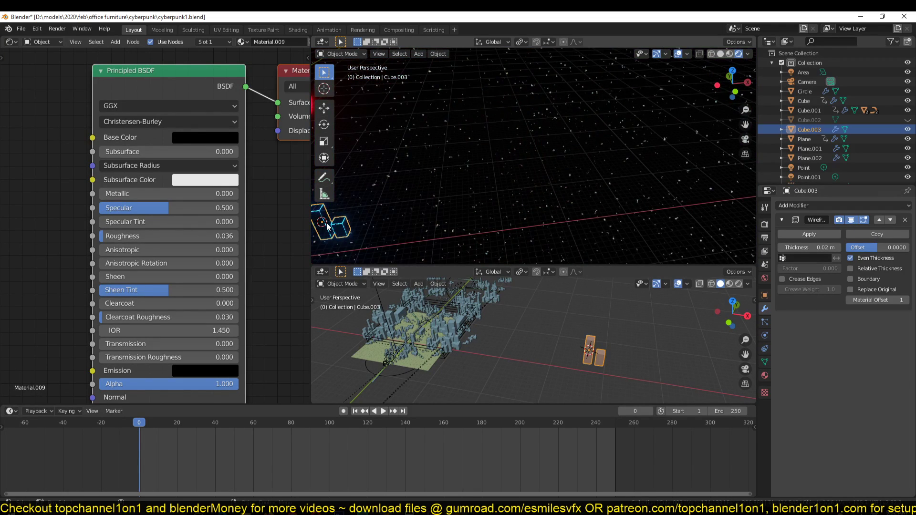
pyautogui.press('KP_Decimal')
pyautogui.click(451, 176)
pyautogui.scroll(-3, 451, 176)
pyautogui.moveTo(451, 176); pyautogui.dragTo(469, 169, button='middle')
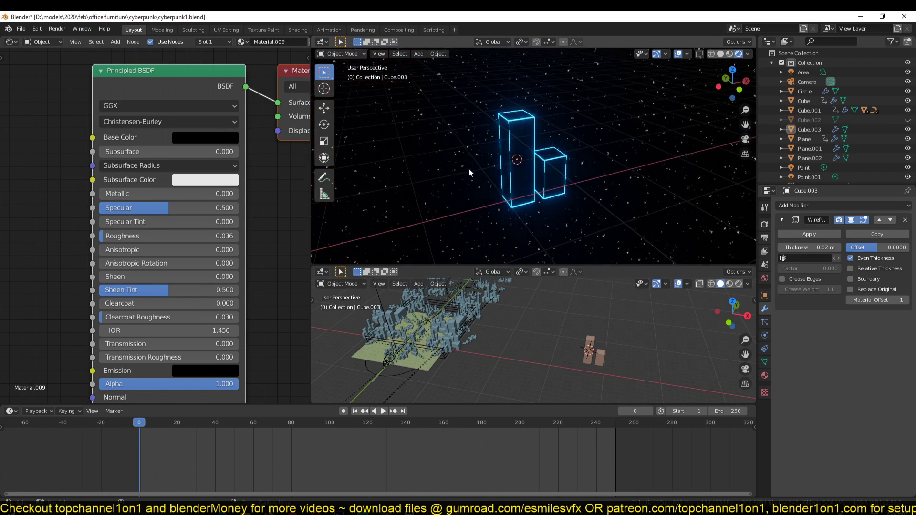
pyautogui.hotkey('shift', 'a')
pyautogui.moveTo(481, 300)
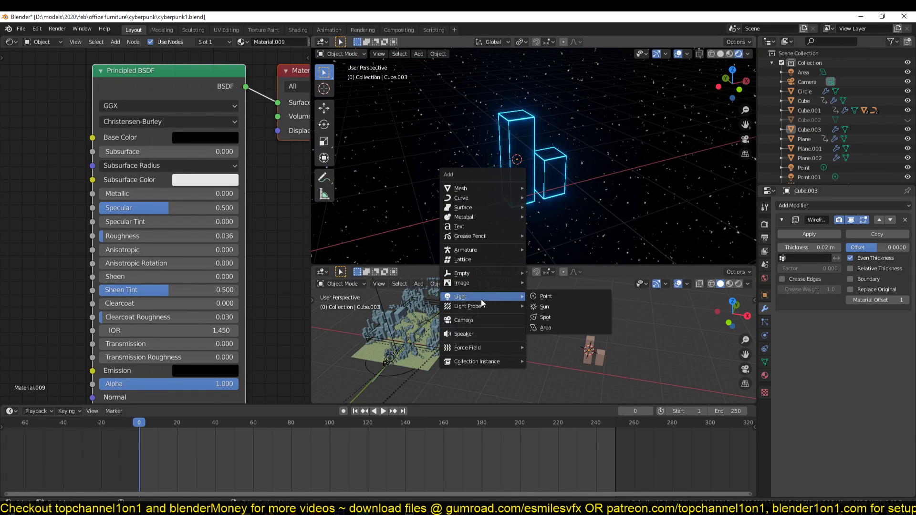
pyautogui.click(599, 327)
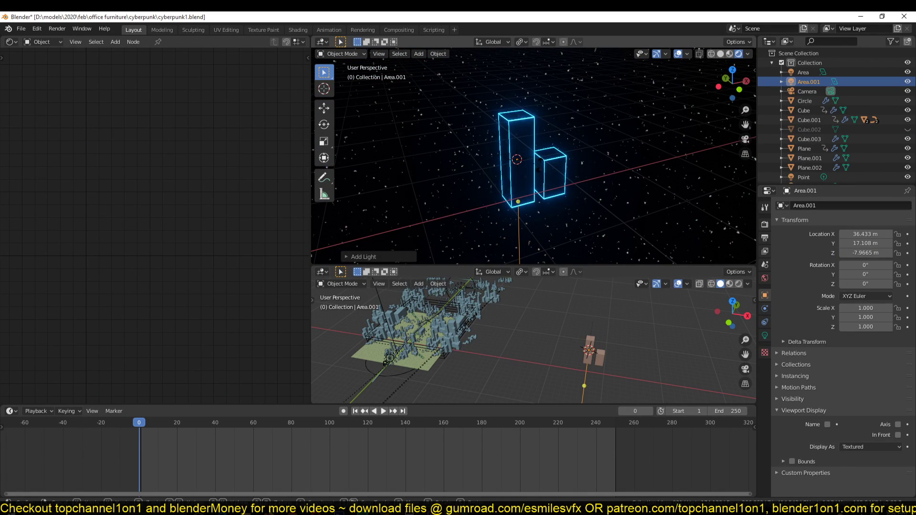
# Step: Rotate the area light 95° around X and move it along negative Y in front of the tall tower
pyautogui.press('r')
pyautogui.press('x')
pyautogui.click(467, 28)
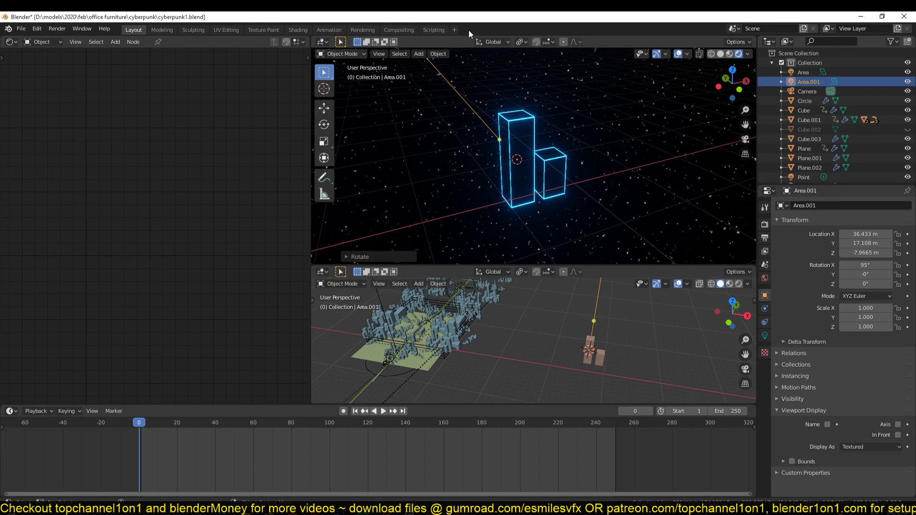
pyautogui.press('g')
pyautogui.press('y')
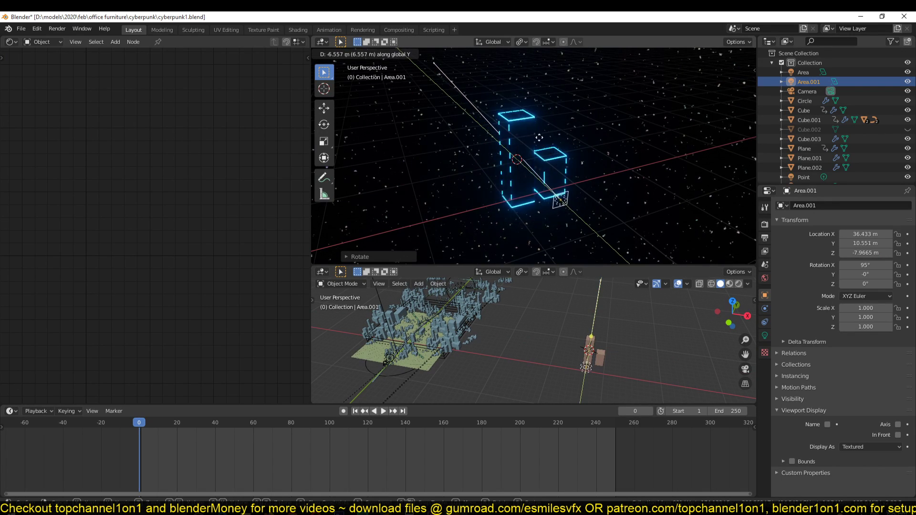
pyautogui.click(659, 179)
# Step: Try the Sun and Point types on the new light, return it to Area and set its shape to Disk
pyautogui.click(765, 336)
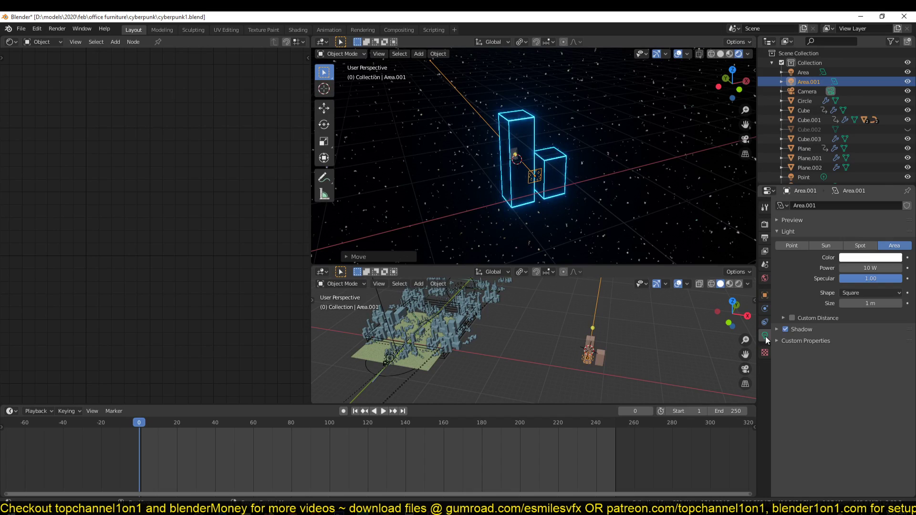
pyautogui.click(832, 245)
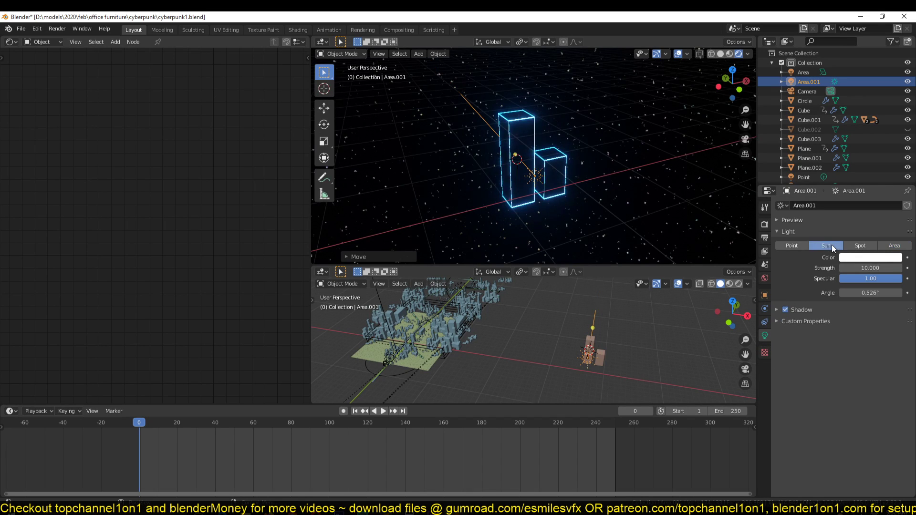
pyautogui.click(800, 246)
pyautogui.moveTo(863, 295); pyautogui.dragTo(893, 294)
pyautogui.click(883, 246)
pyautogui.click(863, 294)
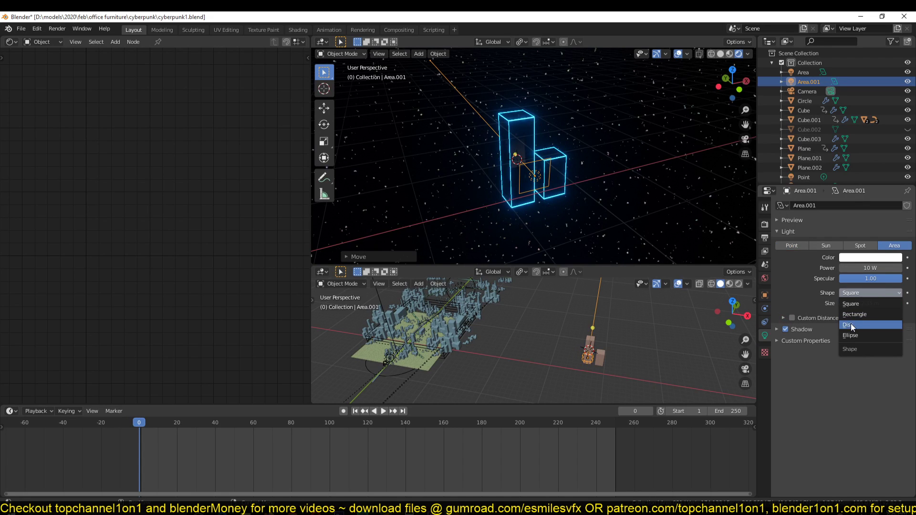
pyautogui.click(851, 325)
# Step: Enlarge the disk light to a size of 5.3 m
pyautogui.scroll(8, 592, 211)
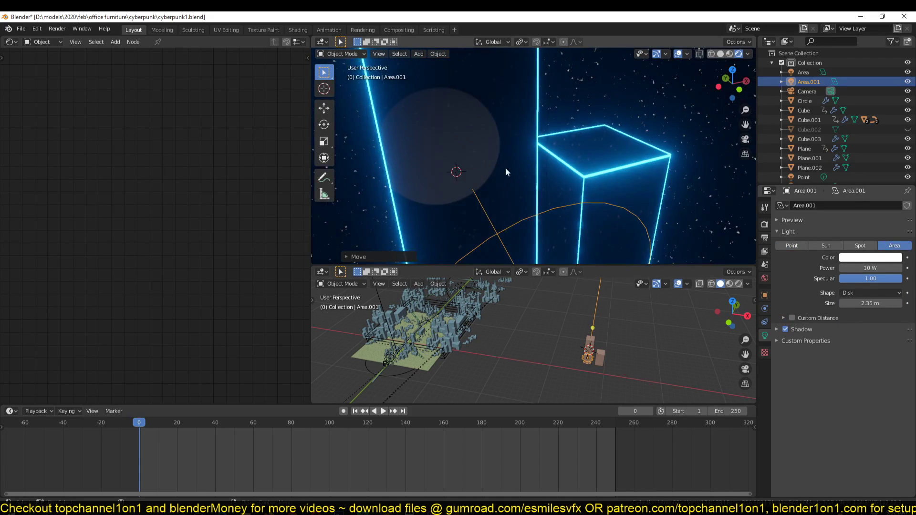
pyautogui.scroll(-5, 497, 142)
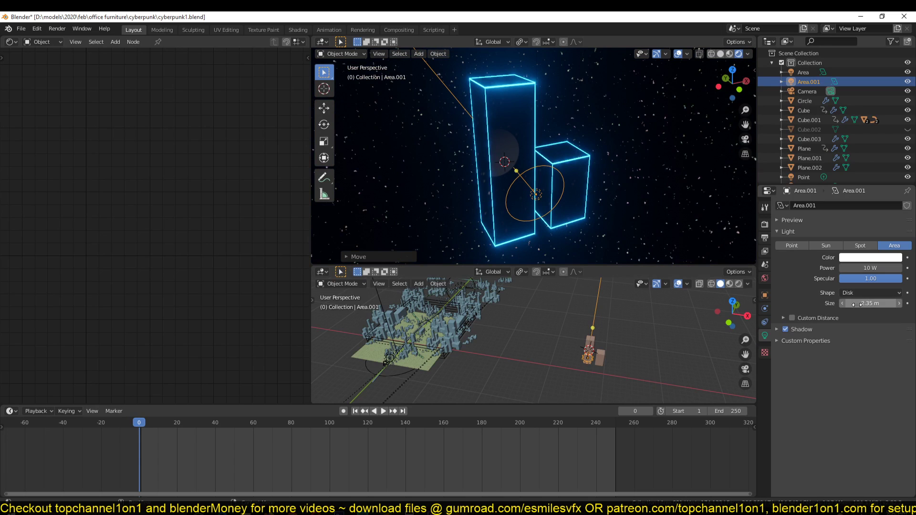
pyautogui.moveTo(870, 304); pyautogui.dragTo(895, 304)
pyautogui.moveTo(560, 160); pyautogui.dragTo(526, 119, button='middle')
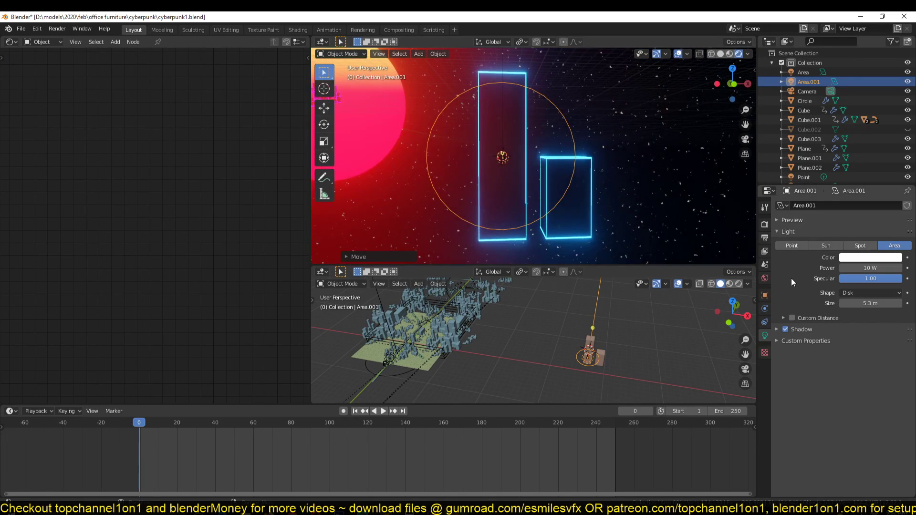
# Step: Enter 1000 W as the light's power, fine-tune it to 983.5 W and reduce its specular to 0.04
pyautogui.click(884, 268)
pyautogui.write('1000')
pyautogui.press('Return')
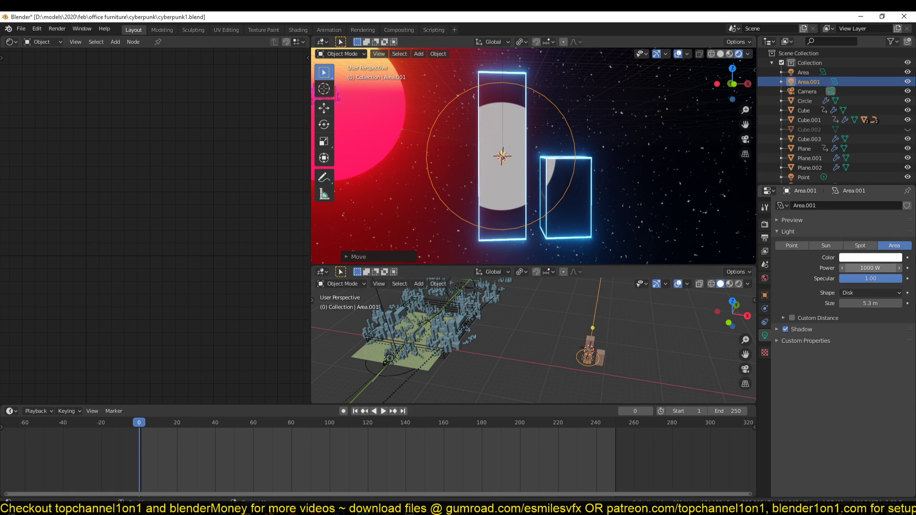
pyautogui.moveTo(873, 268); pyautogui.dragTo(847, 278)
pyautogui.click(873, 279)
pyautogui.press('Escape')
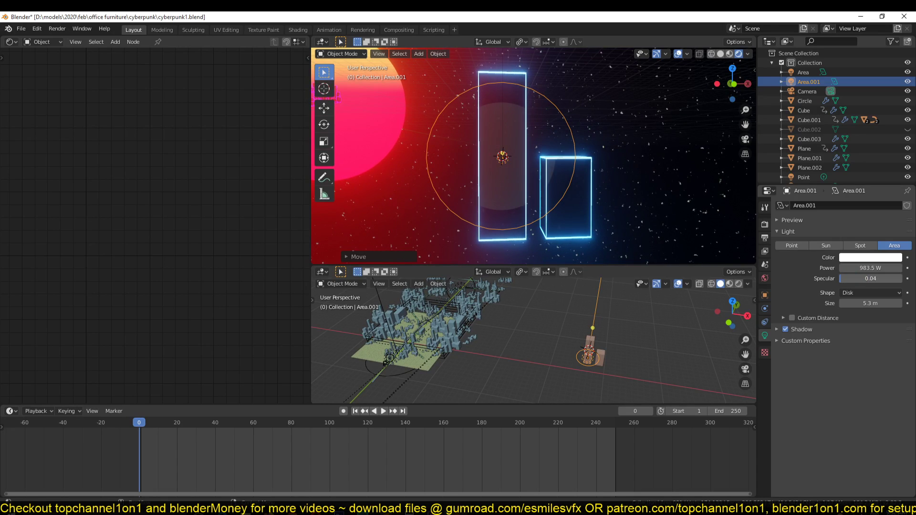
# Step: Increase the disk light's size to 8.11 m and raise it to the upper part of the tall tower
pyautogui.moveTo(545, 160); pyautogui.dragTo(596, 158, button='middle')
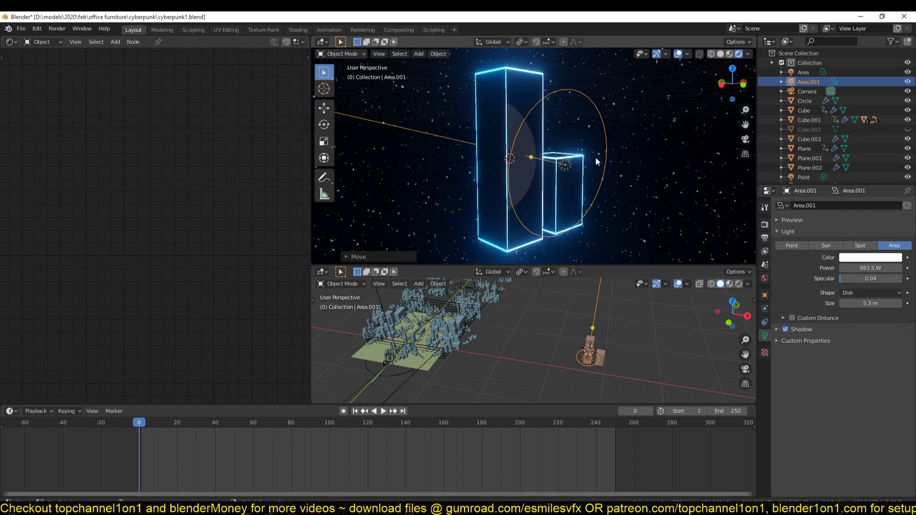
pyautogui.moveTo(887, 303); pyautogui.dragTo(915, 303)
pyautogui.press('g')
pyautogui.press('z')
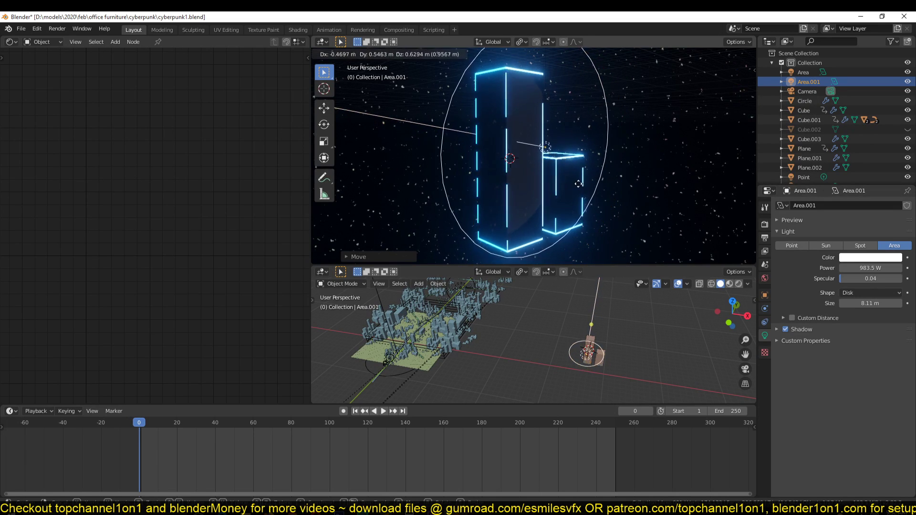
pyautogui.click(526, 166)
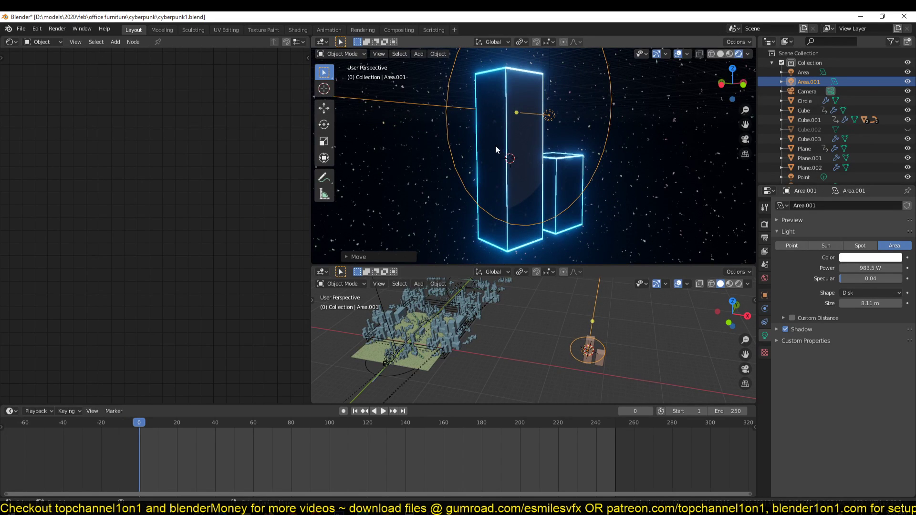
# Step: Examine the sun disc's material nodes, from the mapping and gradient texture through the ColorRamp and Mix to the emission input
pyautogui.moveTo(496, 148); pyautogui.dragTo(589, 139, button='middle')
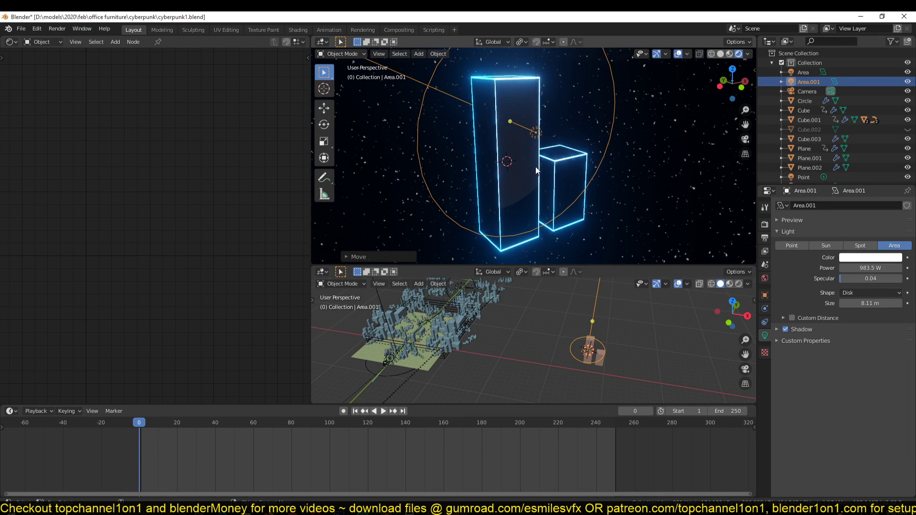
pyautogui.scroll(-4, 609, 199)
pyautogui.moveTo(609, 199); pyautogui.dragTo(530, 177, button='middle')
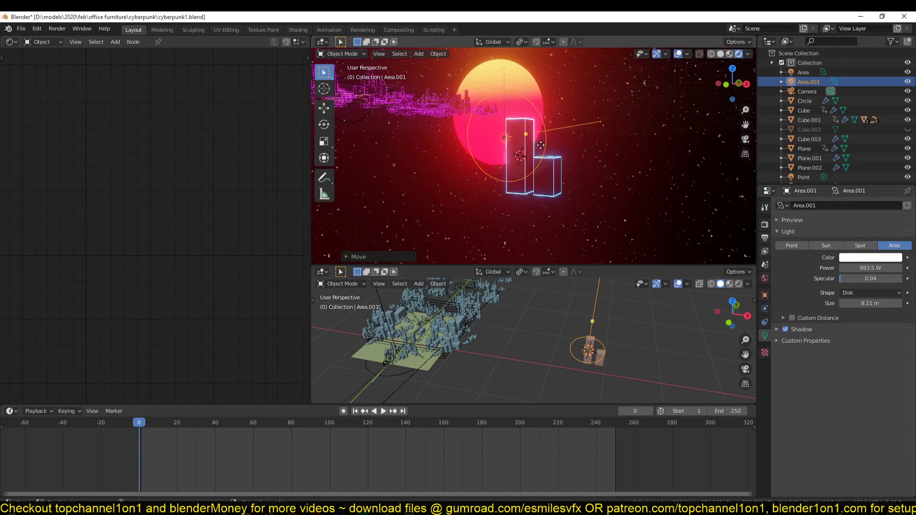
pyautogui.click(497, 81)
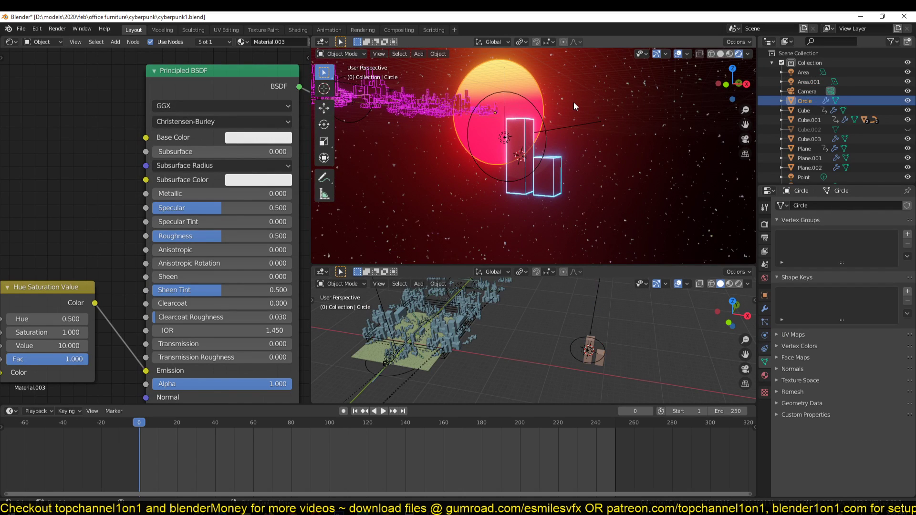
pyautogui.scroll(-7, 138, 193)
pyautogui.moveTo(134, 279); pyautogui.dragTo(358, 269, button='middle')
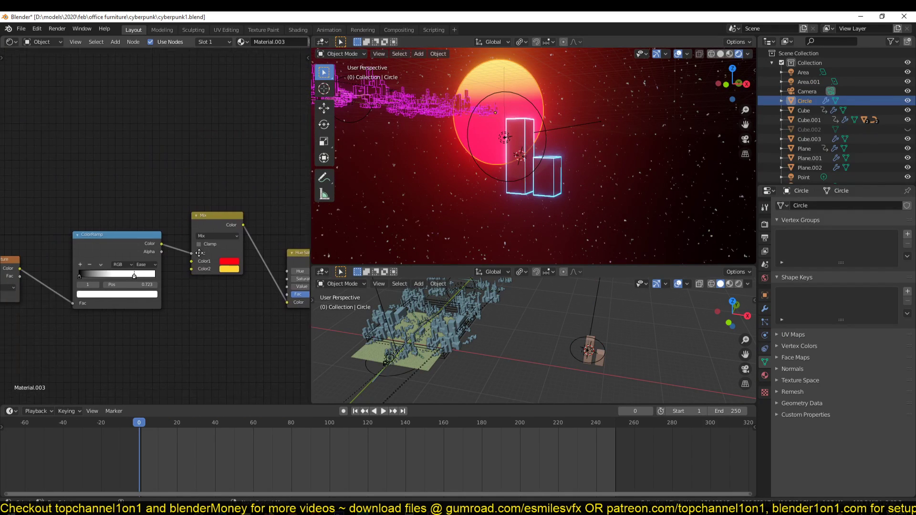
pyautogui.moveTo(47, 269); pyautogui.dragTo(207, 255, button='middle')
pyautogui.click(144, 248)
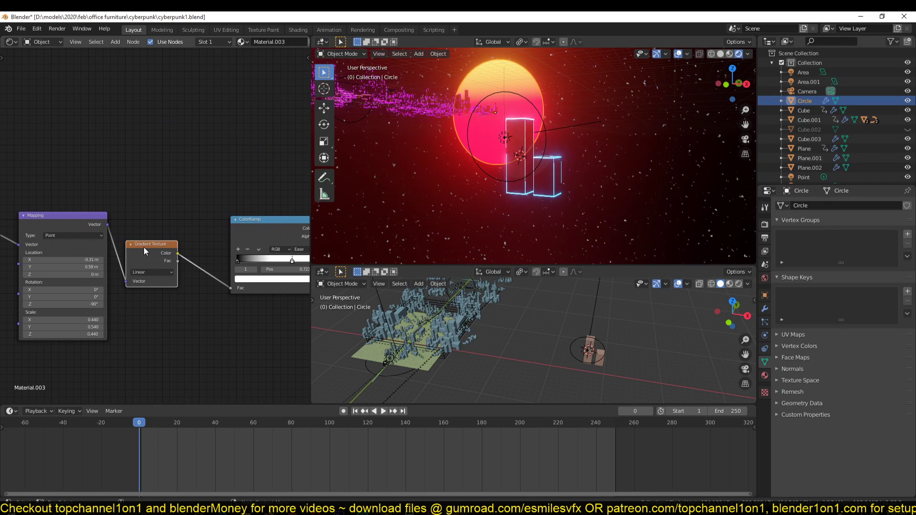
pyautogui.moveTo(150, 258); pyautogui.dragTo(1, 275, button='middle')
pyautogui.moveTo(310, 274); pyautogui.dragTo(220, 281, button='middle')
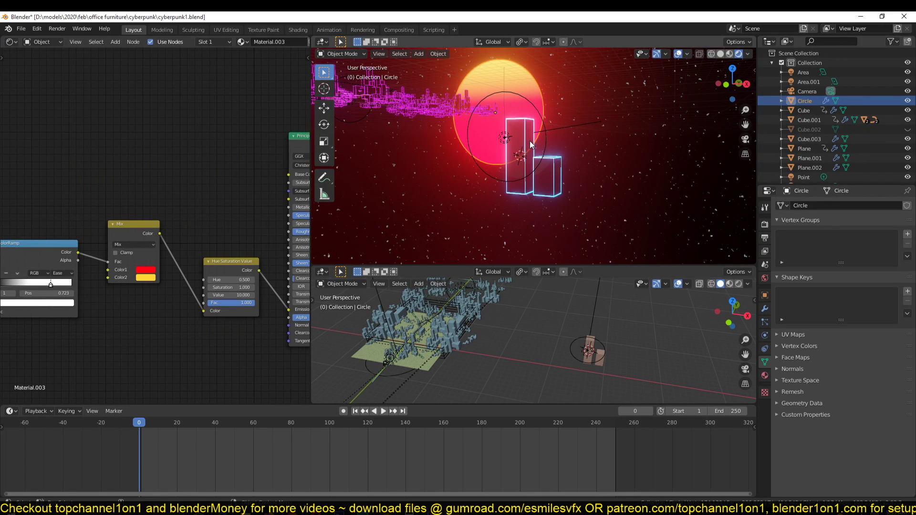
# Step: Return the upper viewport to an enlarged camera view of the city and hide its overlays
pyautogui.press('KP_0')
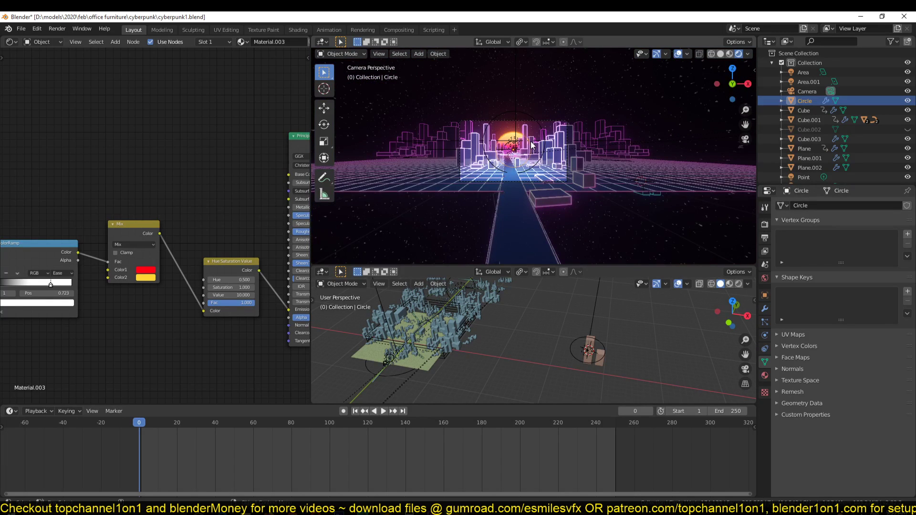
pyautogui.press('Home')
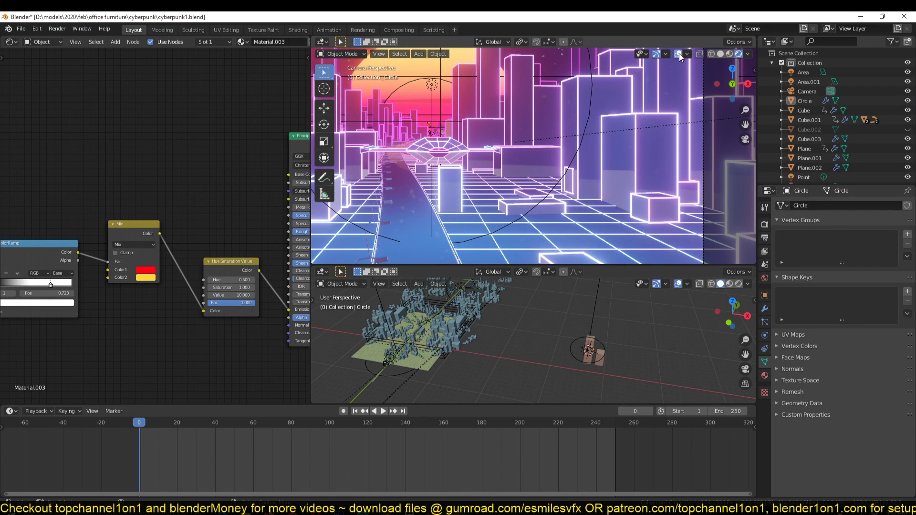
pyautogui.click(678, 53)
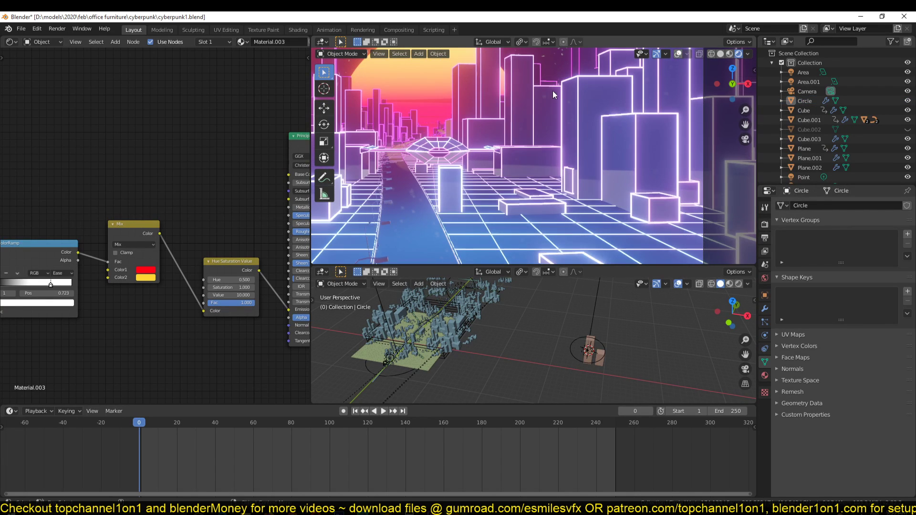
# Step: Move the thin strip plane crossing the sun about 28 m along Y and raise it along Z
pyautogui.click(422, 101)
pyautogui.click(439, 99)
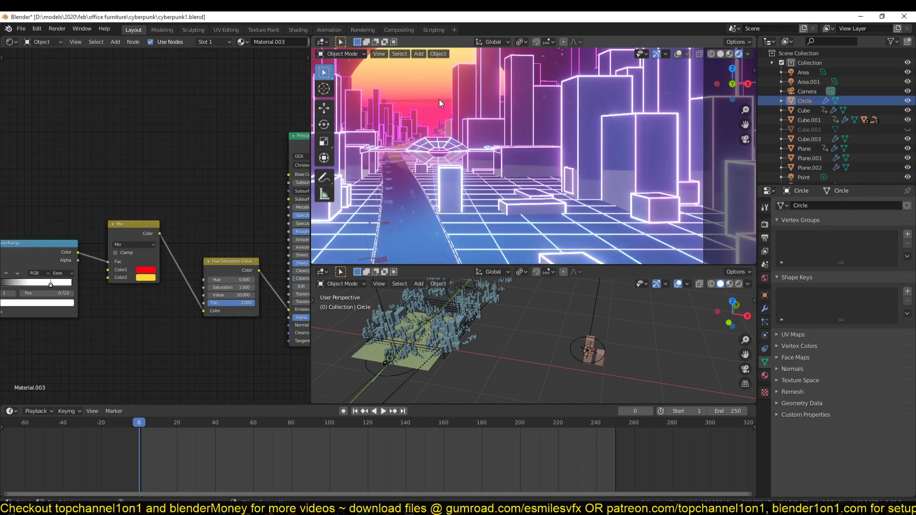
pyautogui.click(403, 106)
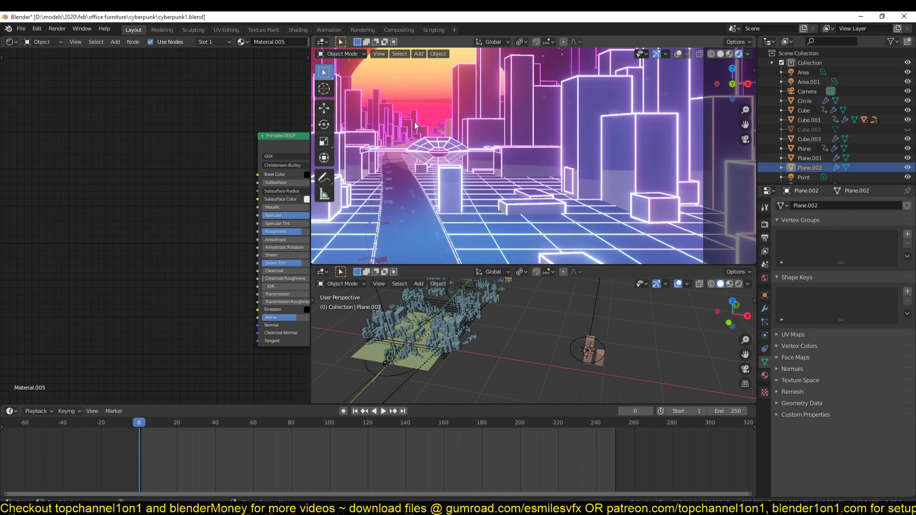
pyautogui.scroll(-5, 466, 356)
pyautogui.moveTo(467, 356); pyautogui.dragTo(414, 385, button='middle')
pyautogui.scroll(4, 484, 316)
pyautogui.keyDown('shift'); pyautogui.moveTo(482, 310); pyautogui.dragTo(471, 379, button='middle'); pyautogui.keyUp('shift')
pyautogui.press('g')
pyautogui.press('y')
pyautogui.press('z')
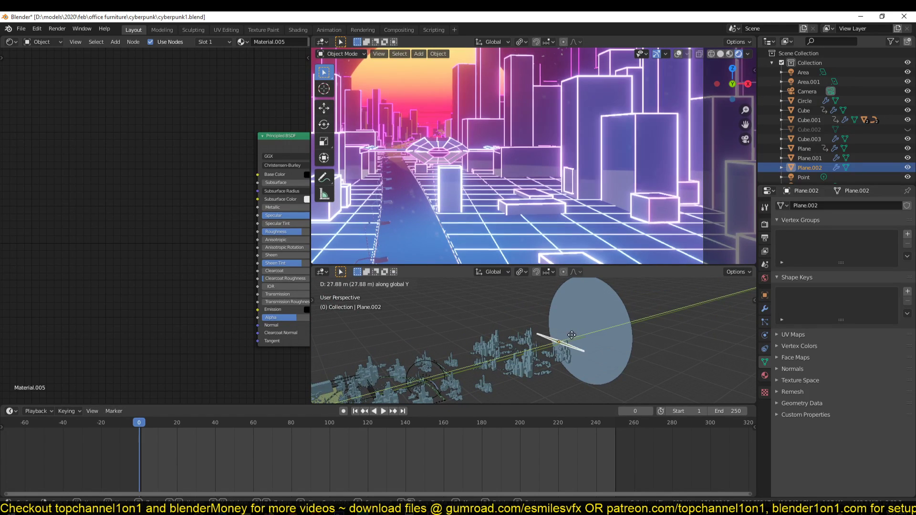
pyautogui.click(584, 308)
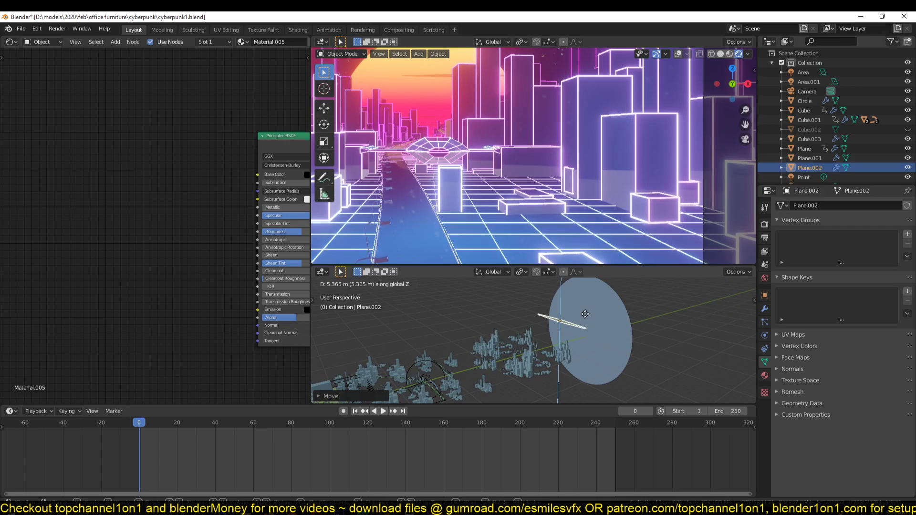
# Step: Duplicate the strip plane, raise the copy along Z above the original and scale it up to span the sun's width
pyautogui.moveTo(583, 309); pyautogui.dragTo(559, 330, button='middle')
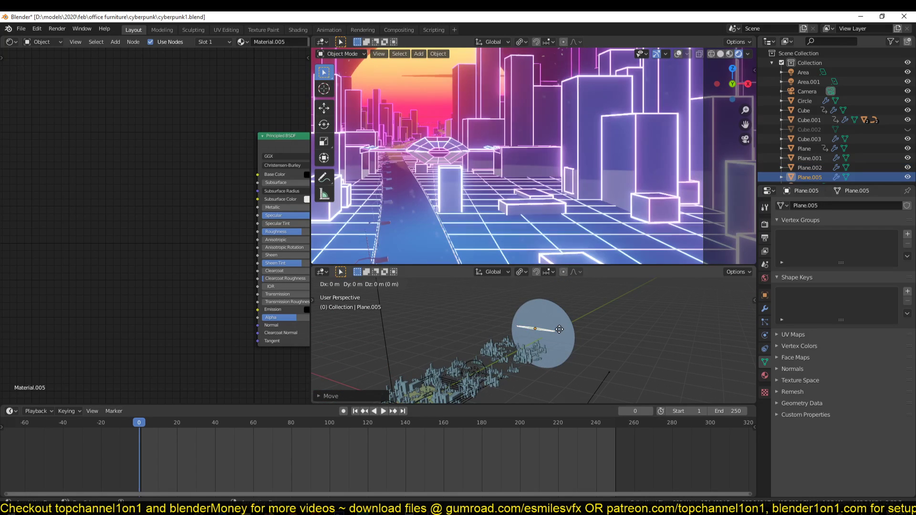
pyautogui.press('z')
pyautogui.click(559, 317)
pyautogui.press('s')
pyautogui.click(606, 324)
pyautogui.scroll(-1, 472, 155)
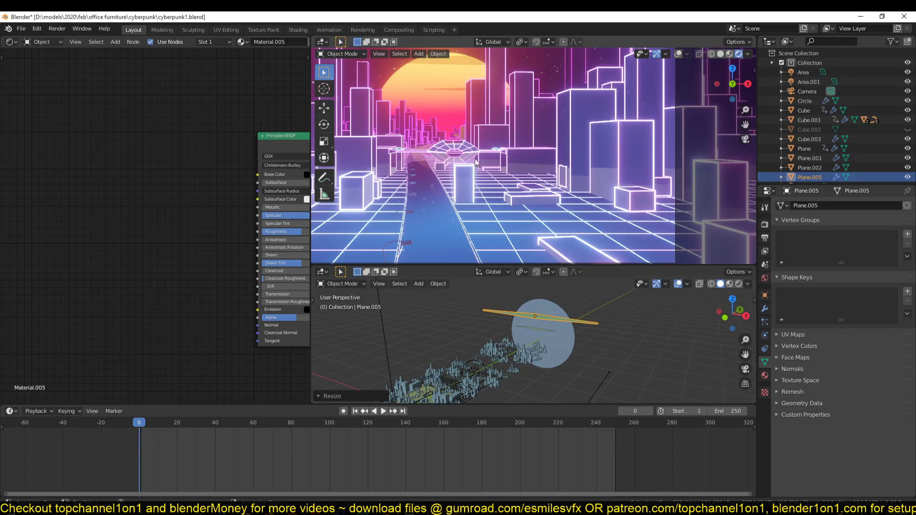
pyautogui.keyDown('shift'); pyautogui.moveTo(497, 174); pyautogui.dragTo(510, 182, button='middle'); pyautogui.keyUp('shift')
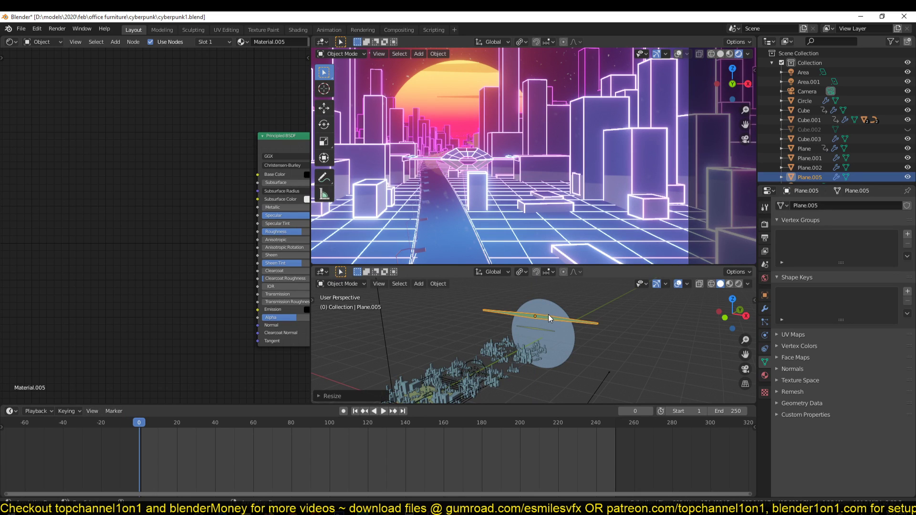
pyautogui.hotkey('alt', 'a')
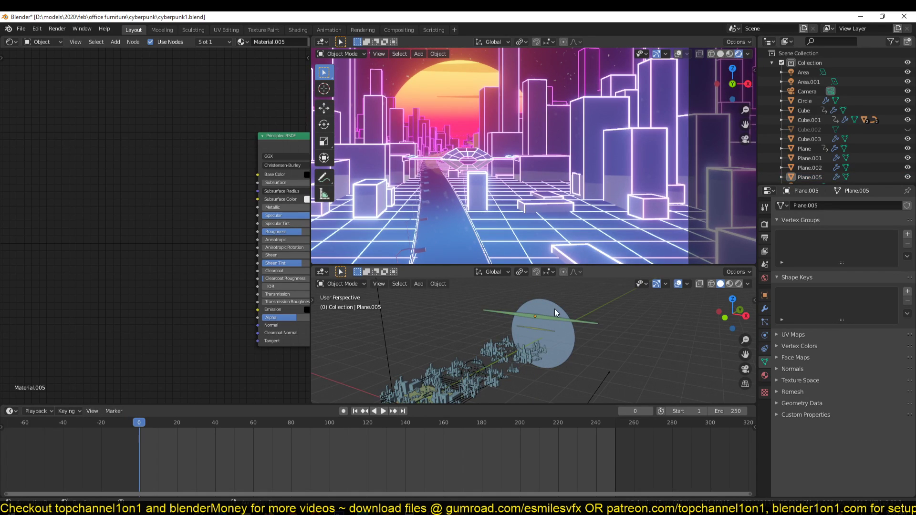
pyautogui.click(518, 313)
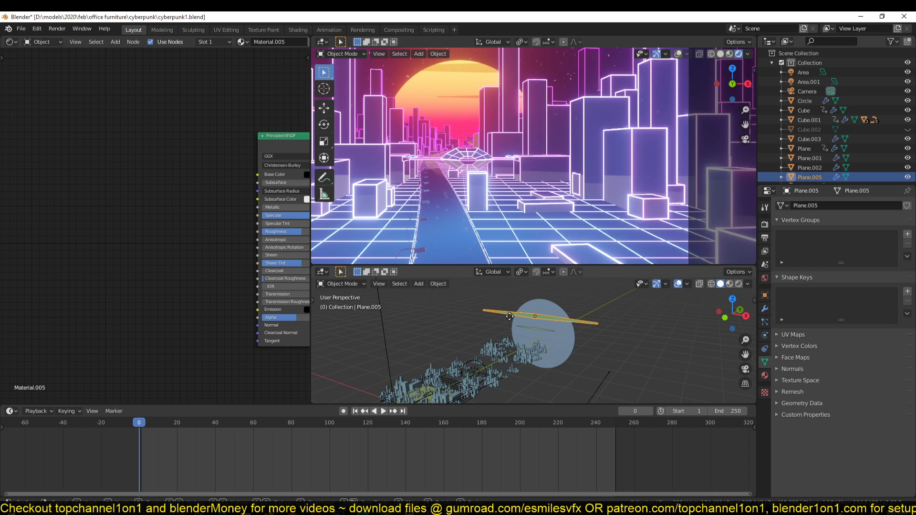
# Step: Lower the duplicated strip plane along Z across the sun's lower half, scale it down to roughly the sun's width and deselect it
pyautogui.press('g')
pyautogui.press('z')
pyautogui.click(512, 352)
pyautogui.press('s')
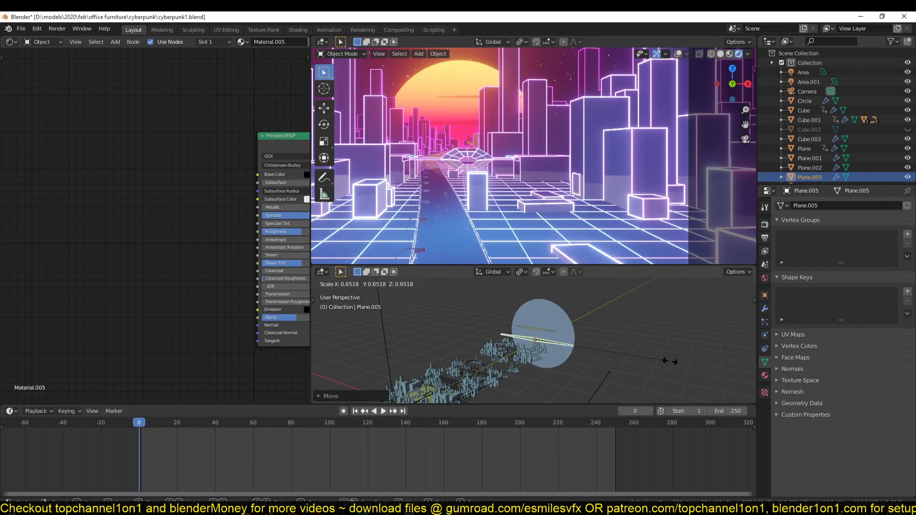
pyautogui.click(654, 358)
pyautogui.moveTo(654, 355); pyautogui.dragTo(636, 325, button='middle')
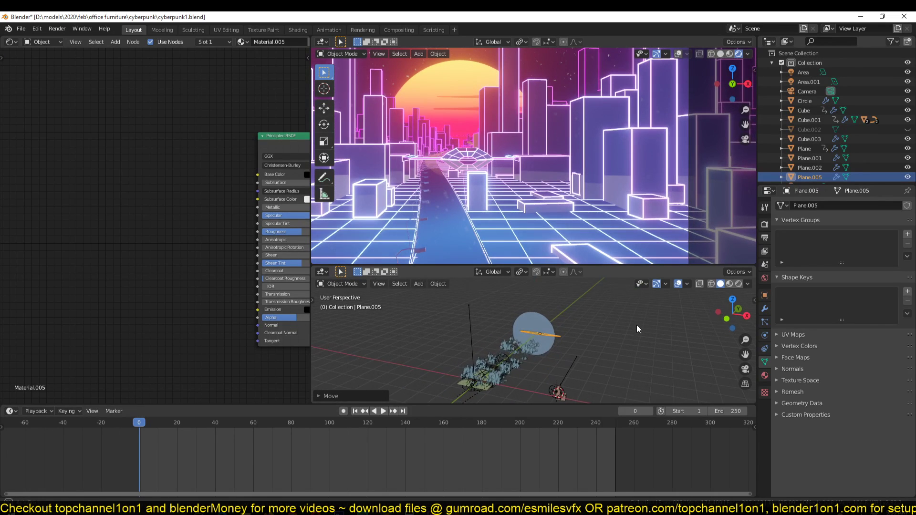
pyautogui.click(591, 324)
pyautogui.rightClick(599, 331)
# Step: Add a new mesh plane and move it onto empty ground beside the two cubes
pyautogui.hotkey('shift', 'a')
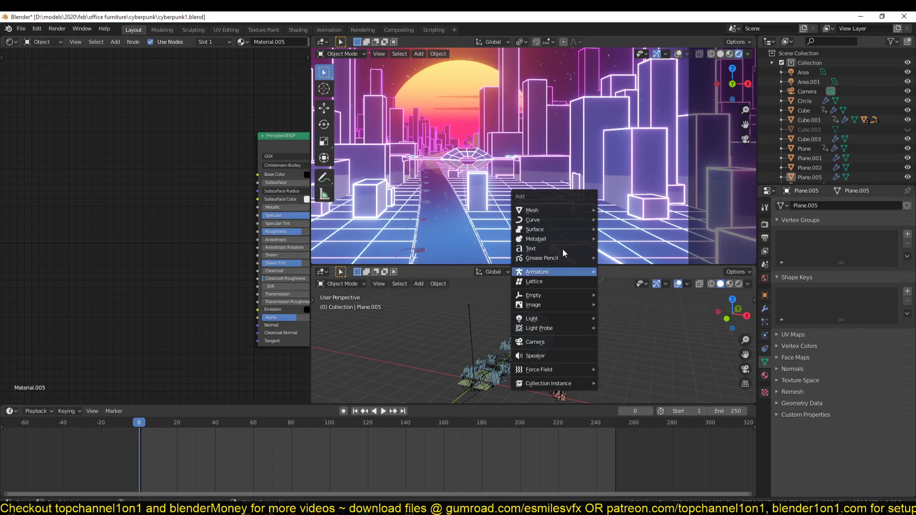
pyautogui.moveTo(576, 210)
pyautogui.click(628, 206)
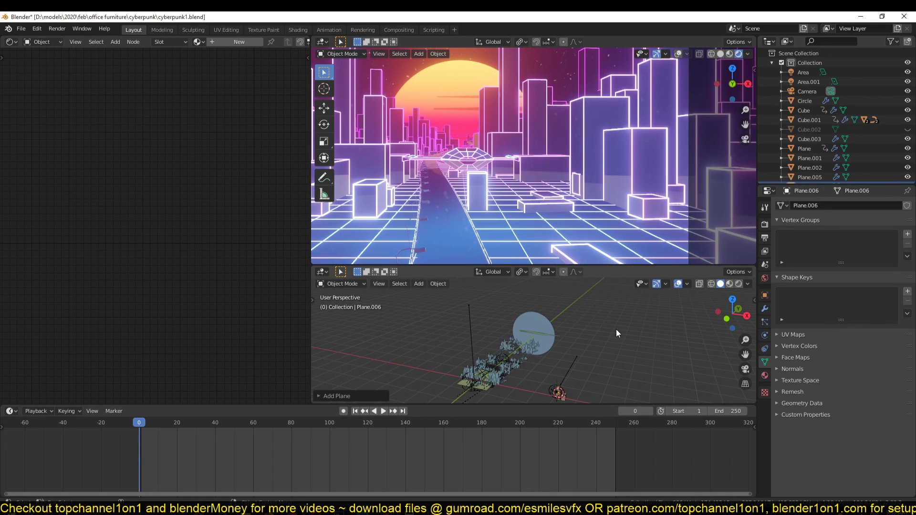
pyautogui.scroll(3, 617, 329)
pyautogui.press('KP_Decimal')
pyautogui.scroll(-8, 616, 330)
pyautogui.press('g')
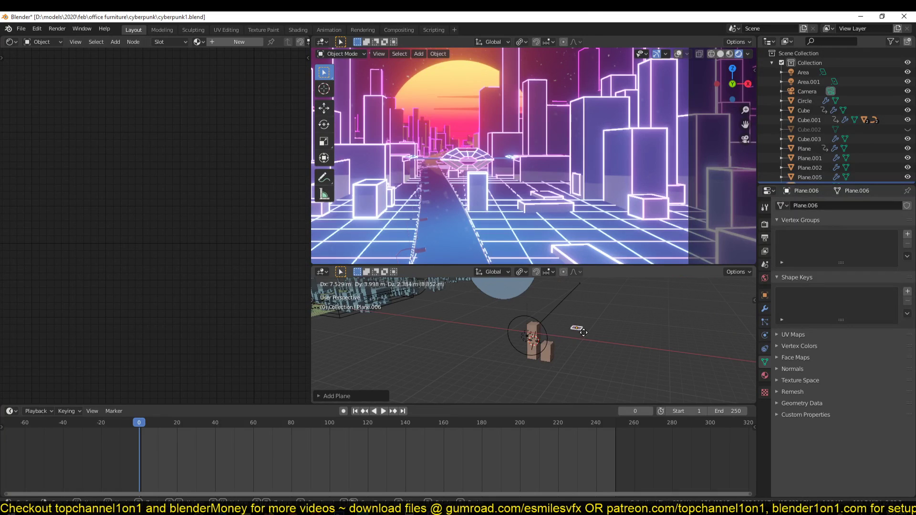
pyautogui.click(626, 321)
# Step: Delete two of the new plane's vertices and scale the remaining edge up into a long line
pyautogui.press('Tab')
pyautogui.press('KP_Decimal')
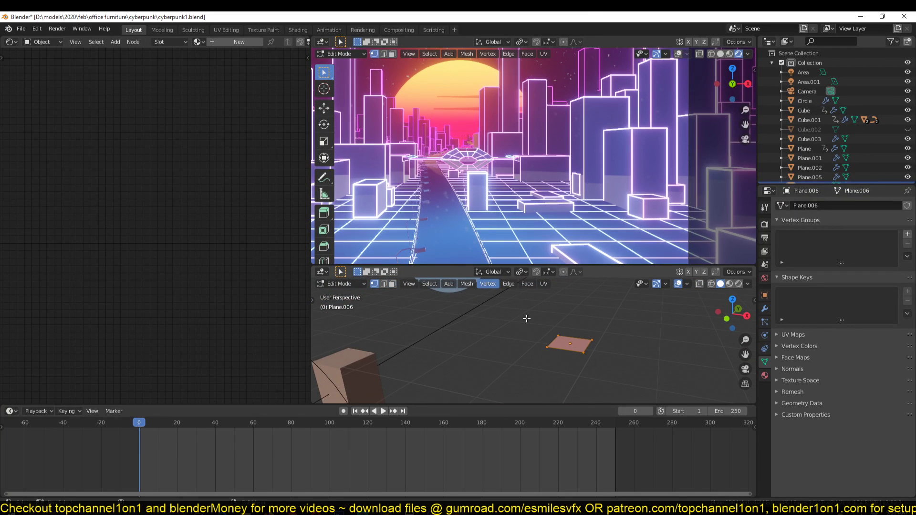
pyautogui.press('x')
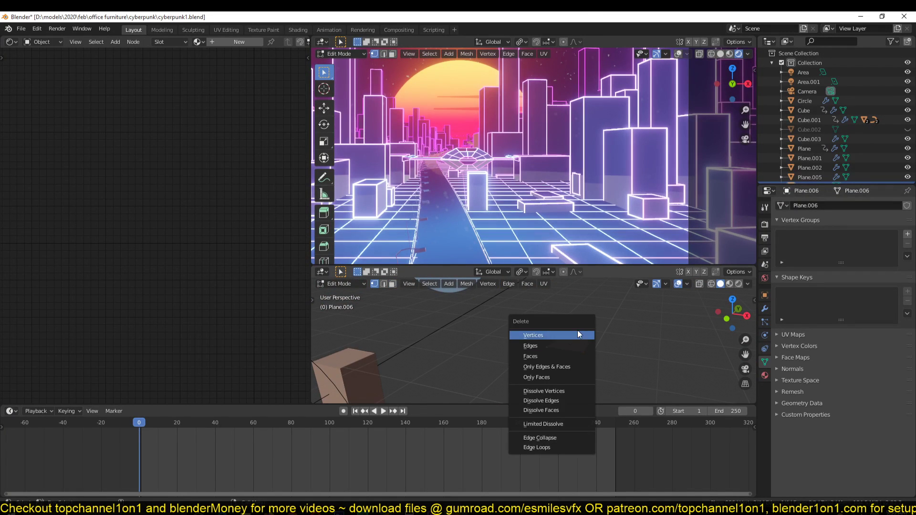
pyautogui.click(573, 333)
pyautogui.press('s')
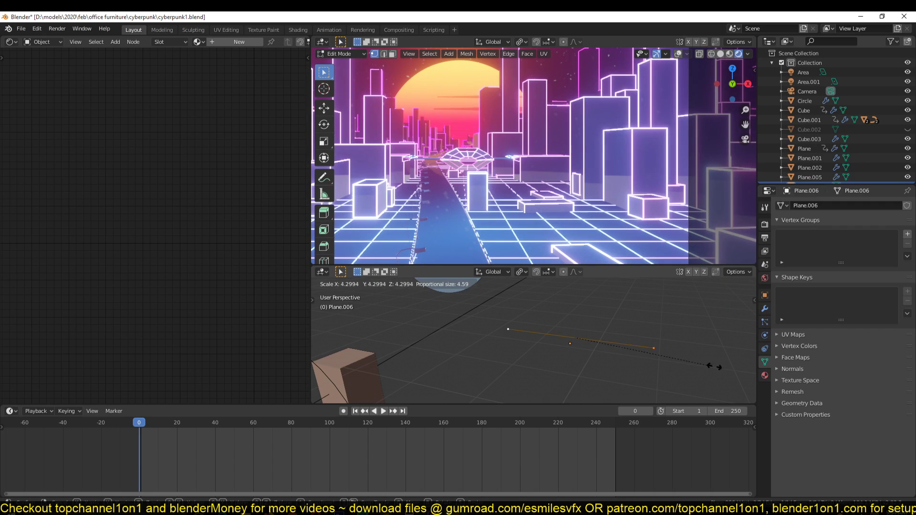
pyautogui.click(339, 366)
pyautogui.press('Tab')
# Step: Add a Skin modifier to the long edge object
pyautogui.click(765, 308)
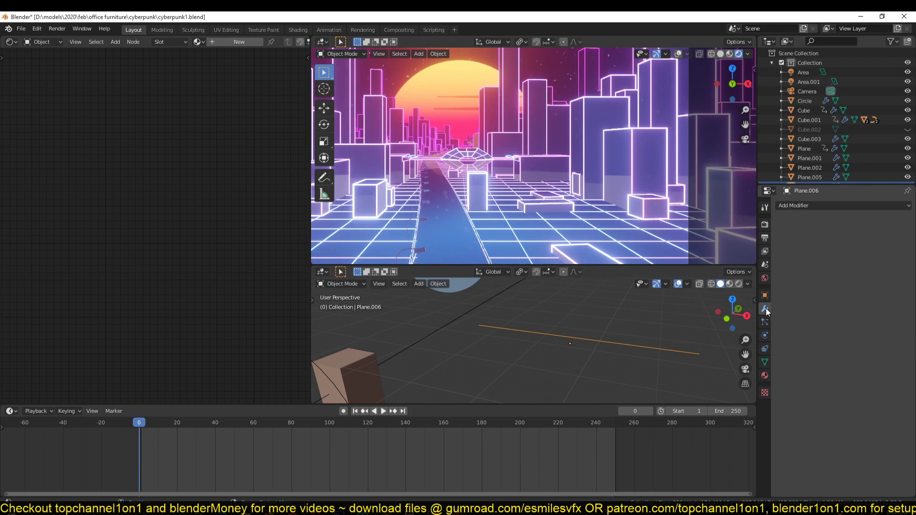
pyautogui.click(834, 206)
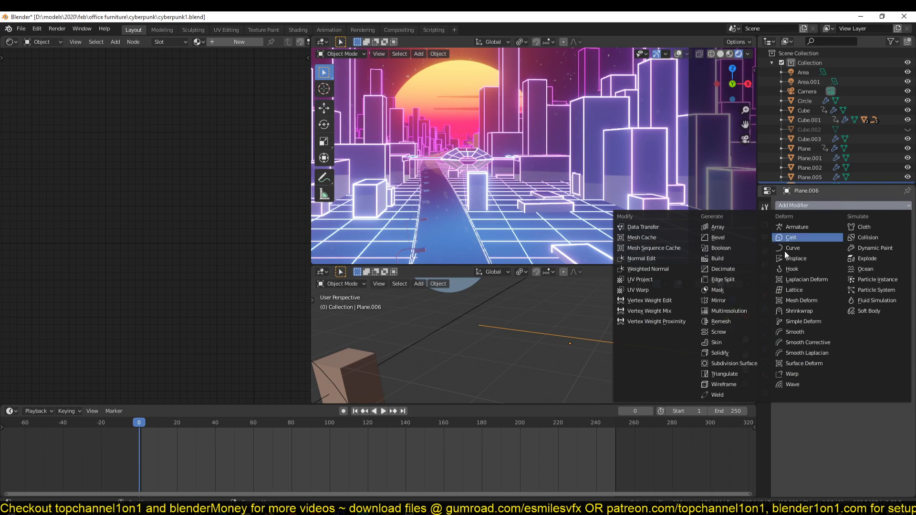
pyautogui.click(728, 343)
# Step: Edit the skinned line in wireframe shading and subdivide its edge three times
pyautogui.press('Tab')
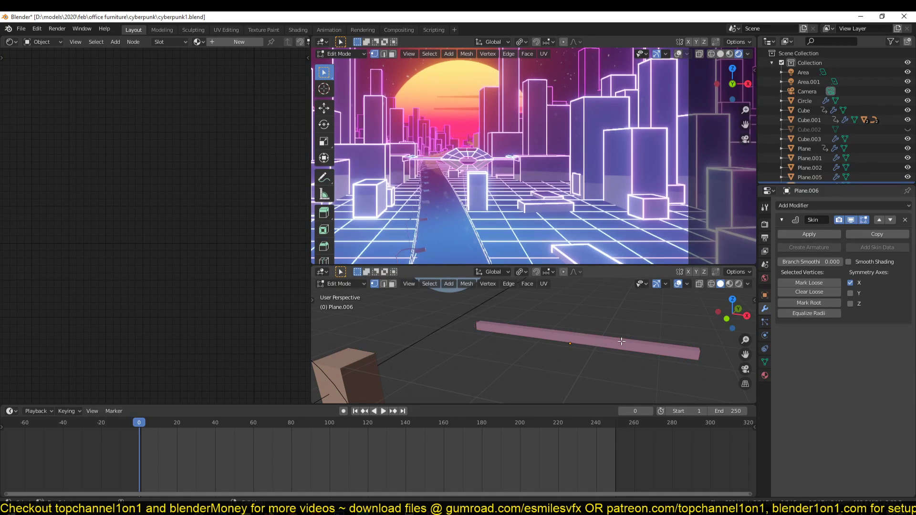
pyautogui.press('z')
pyautogui.click(509, 352)
pyautogui.rightClick(572, 349)
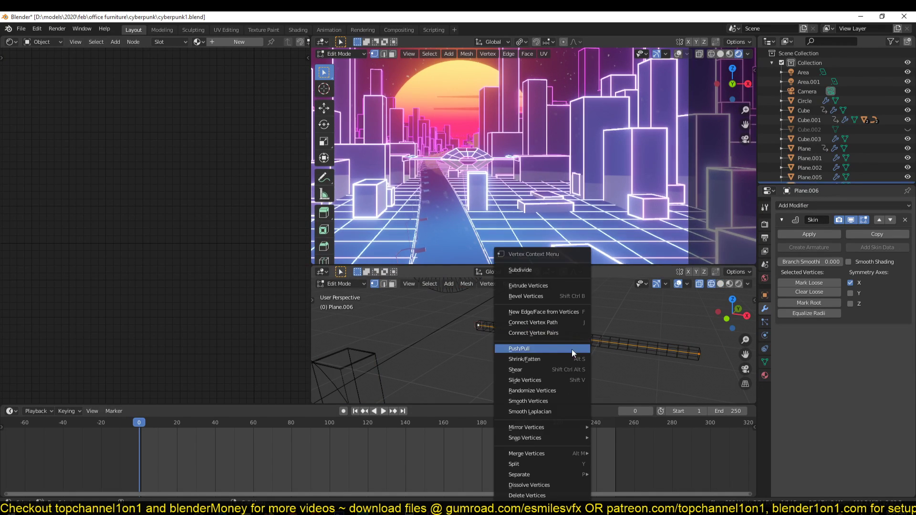
pyautogui.click(542, 269)
pyautogui.rightClick(543, 270)
pyautogui.rightClick(546, 333)
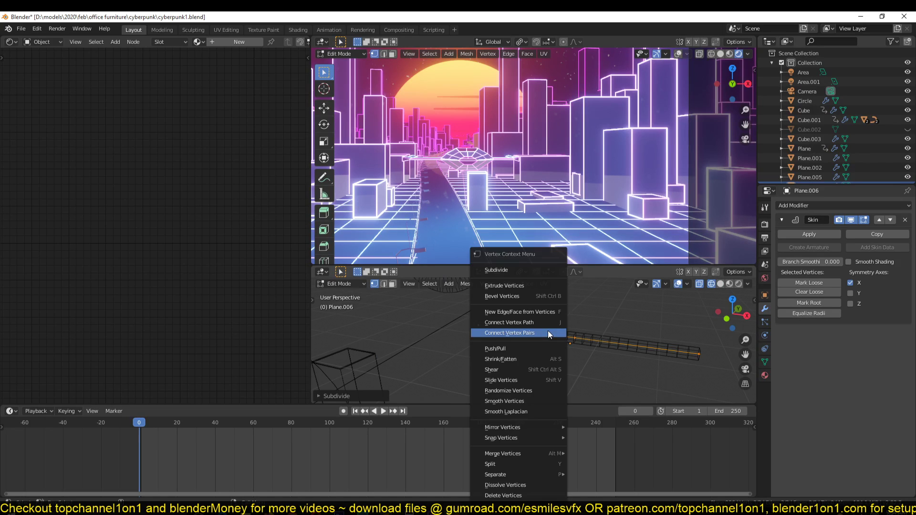
pyautogui.click(539, 270)
pyautogui.rightClick(538, 320)
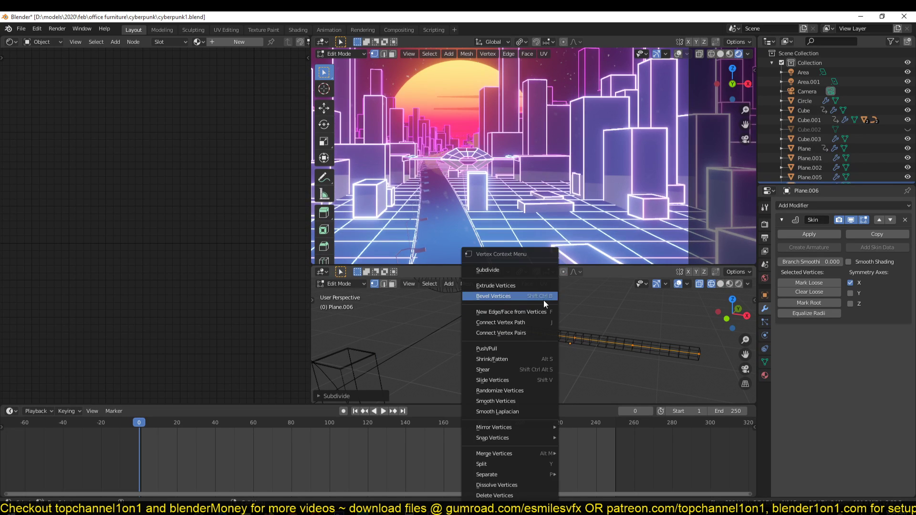
pyautogui.click(541, 270)
# Step: Thicken the skin around the middle vertex with proportional editing and thin the two end vertices into tapered tips
pyautogui.click(572, 338)
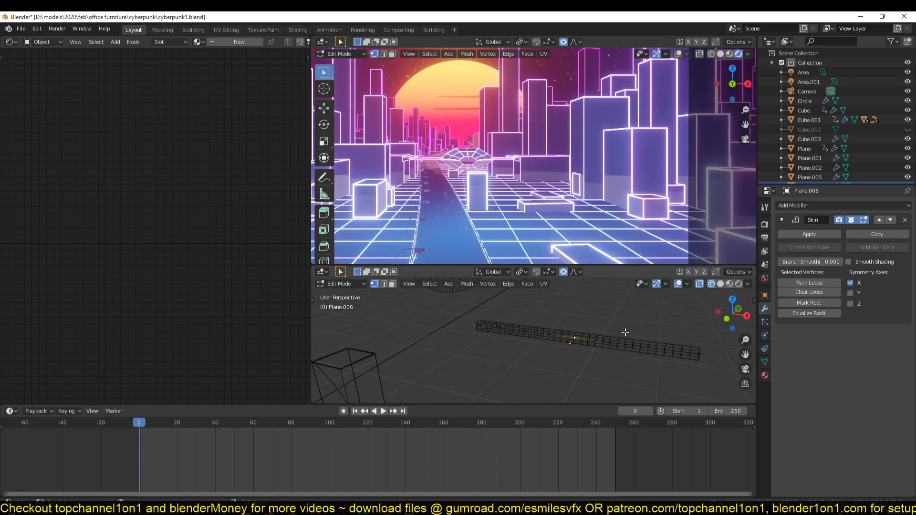
pyautogui.press('o')
pyautogui.press('s')
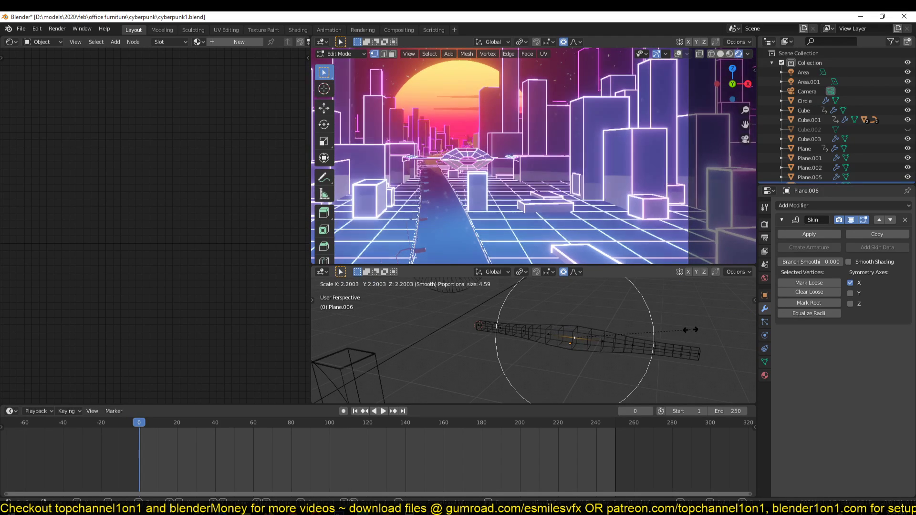
pyautogui.click(701, 361)
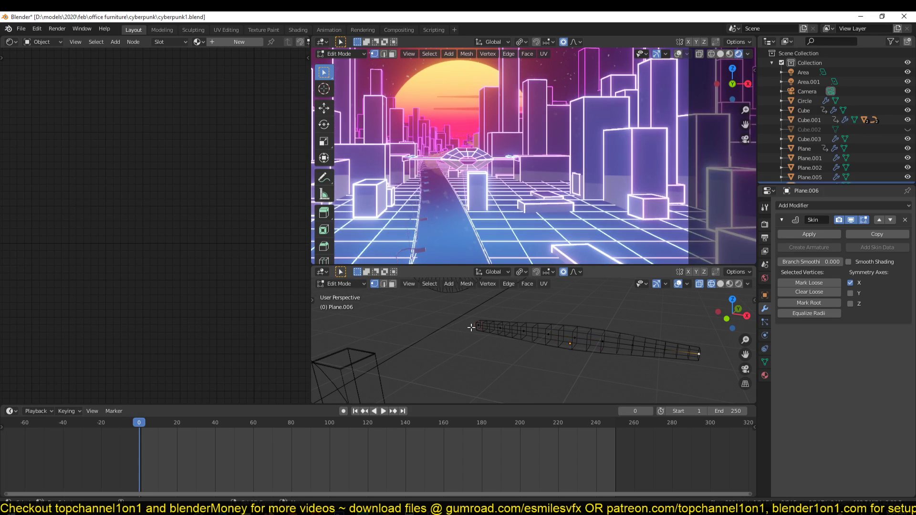
pyautogui.press('s')
pyautogui.click(591, 368)
pyautogui.press('Tab')
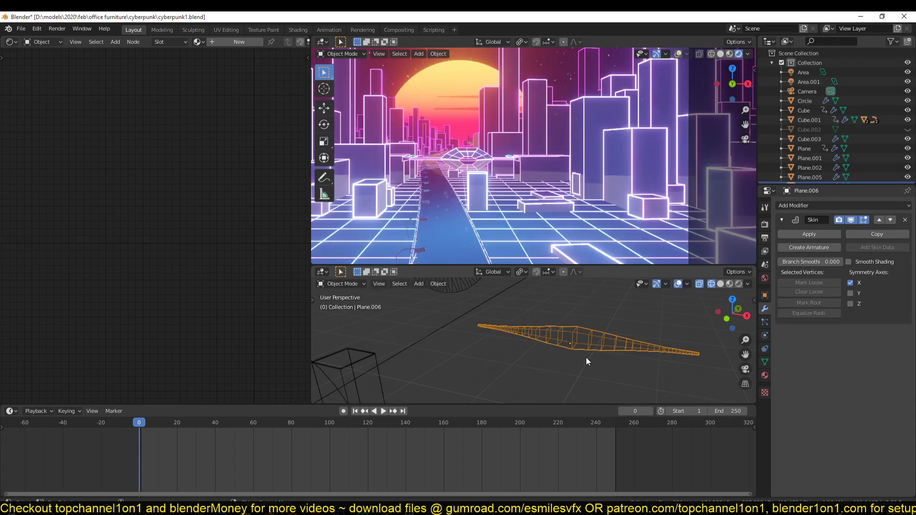
# Step: Move the tapered strip in top view to the far end of the city beside the sun
pyautogui.scroll(-3, 586, 357)
pyautogui.press('KP_7')
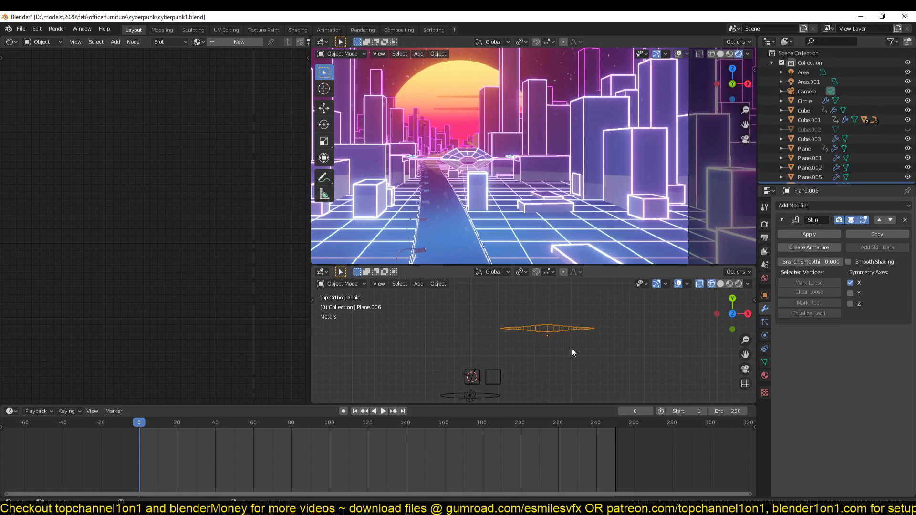
pyautogui.scroll(-5, 571, 349)
pyautogui.keyDown('shift'); pyautogui.moveTo(518, 316); pyautogui.dragTo(568, 382, button='middle'); pyautogui.keyUp('shift')
pyautogui.scroll(-1, 569, 382)
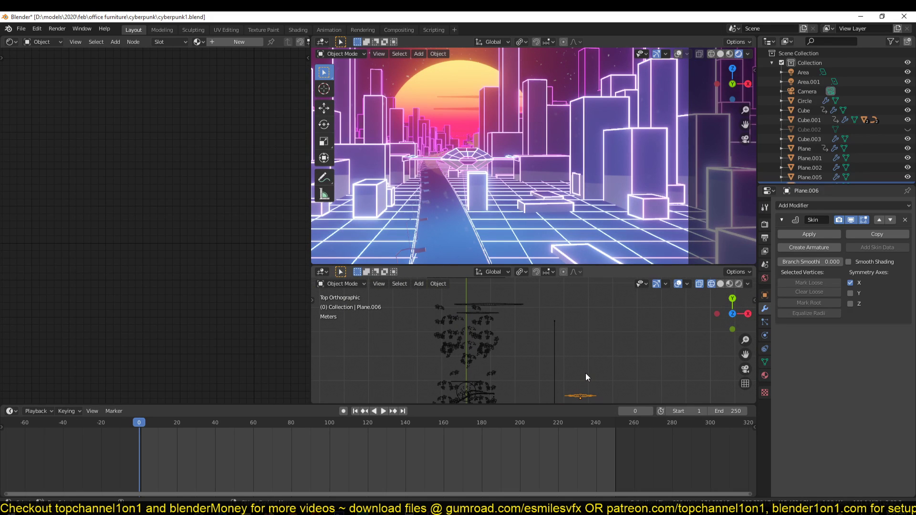
pyautogui.scroll(-2, 560, 360)
pyautogui.press('g')
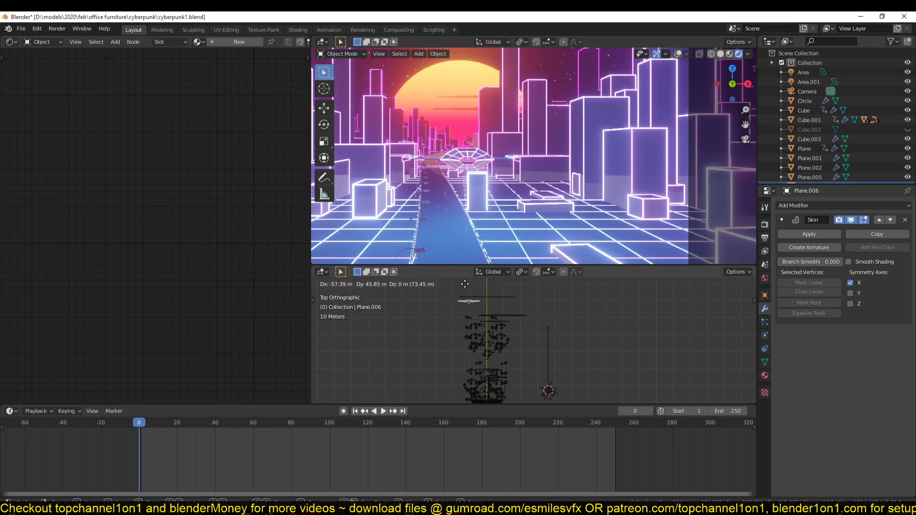
pyautogui.click(467, 292)
# Step: Raise the tapered strip about 15 m along Z and scale it up uniformly
pyautogui.moveTo(467, 292); pyautogui.dragTo(456, 311, button='middle')
pyautogui.press('g')
pyautogui.press('z')
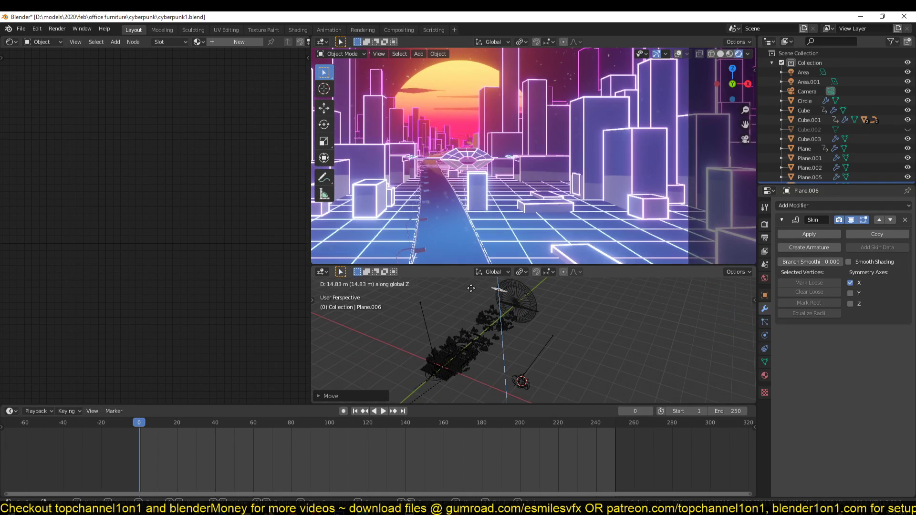
pyautogui.press('s')
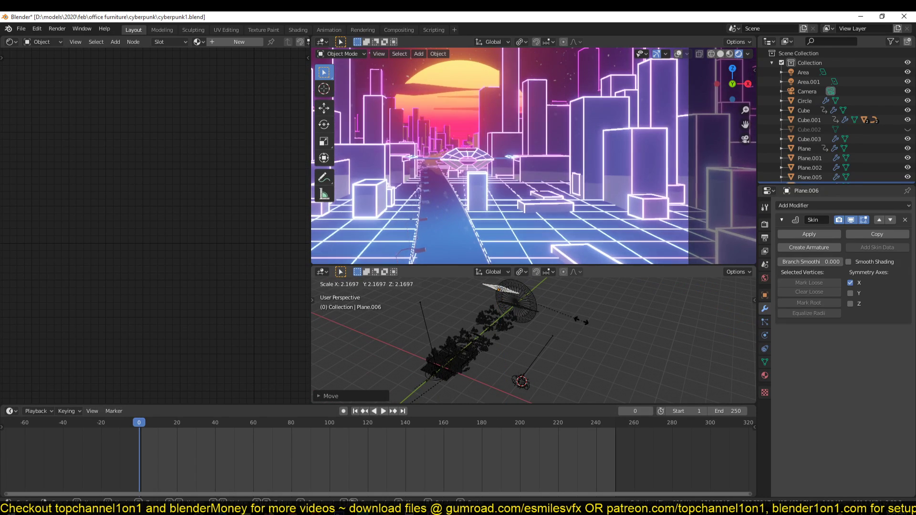
pyautogui.click(546, 324)
# Step: Slim the tapered strip's middle by scaling its skin down to about 0.44 with proportional editing
pyautogui.press('KP_Decimal')
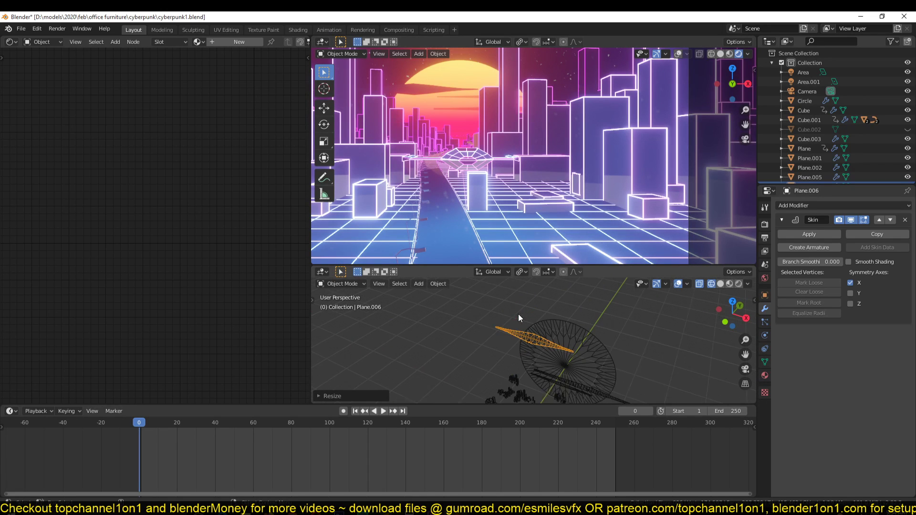
pyautogui.scroll(3, 523, 356)
pyautogui.press('Tab')
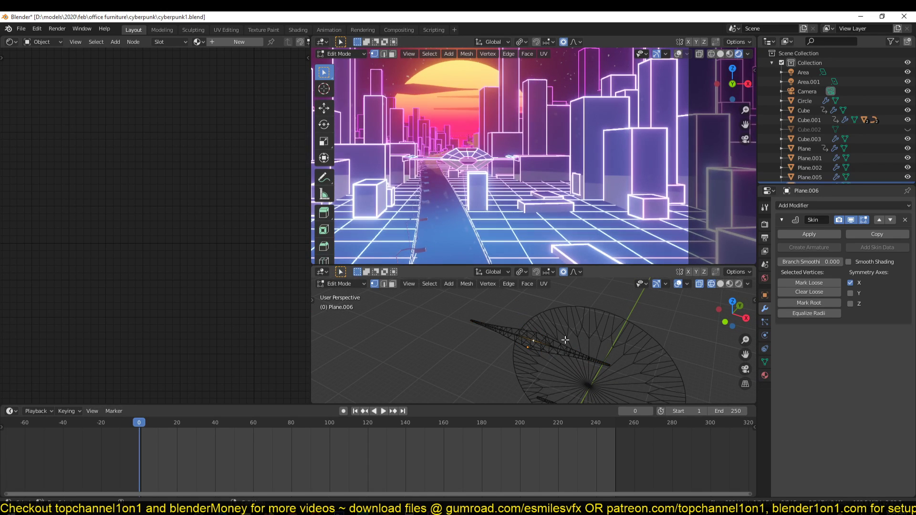
pyautogui.press('s')
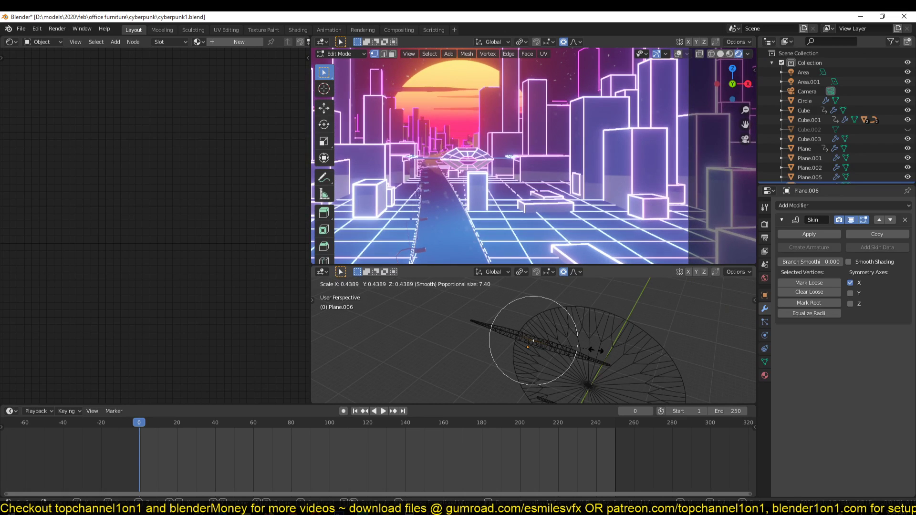
pyautogui.click(534, 341)
pyautogui.press('Tab')
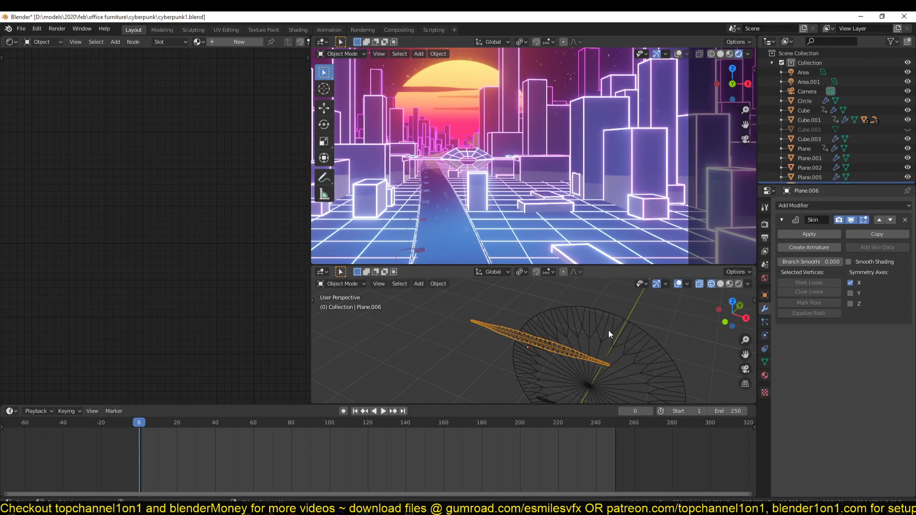
# Step: Create a new material for the tapered strip and darken its base color to dark grey
pyautogui.click(765, 376)
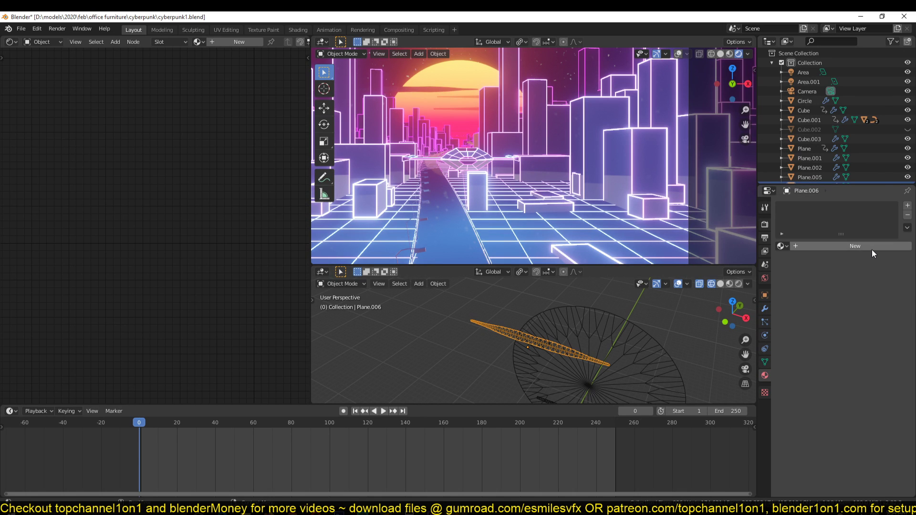
pyautogui.click(872, 247)
pyautogui.click(888, 343)
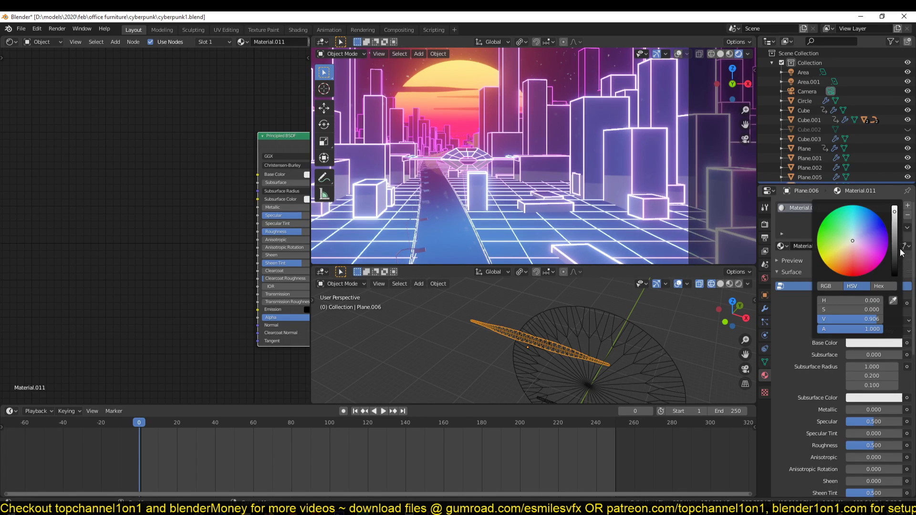
pyautogui.moveTo(895, 239); pyautogui.dragTo(895, 254)
# Step: Set the strip material's blend mode to Alpha Blend and its alpha to 0.433
pyautogui.scroll(-12, 814, 400)
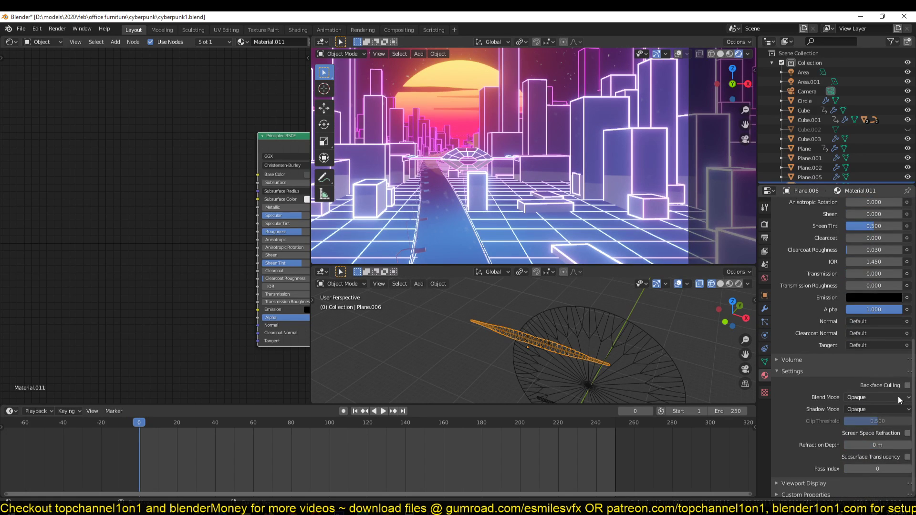
pyautogui.click(898, 396)
pyautogui.click(877, 442)
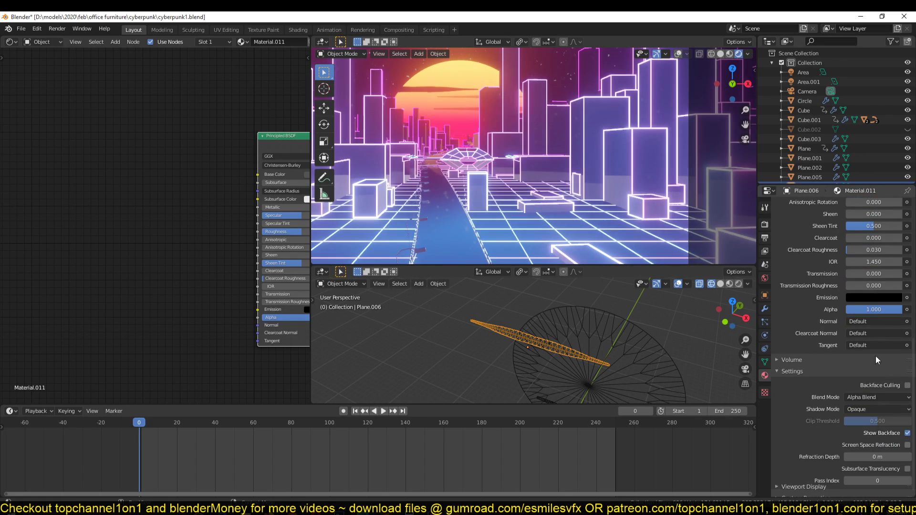
pyautogui.moveTo(897, 310); pyautogui.dragTo(870, 309)
# Step: View the full camera framing, switch the upper viewport to solid shading and look over the whole city from outside the camera
pyautogui.scroll(-6, 608, 370)
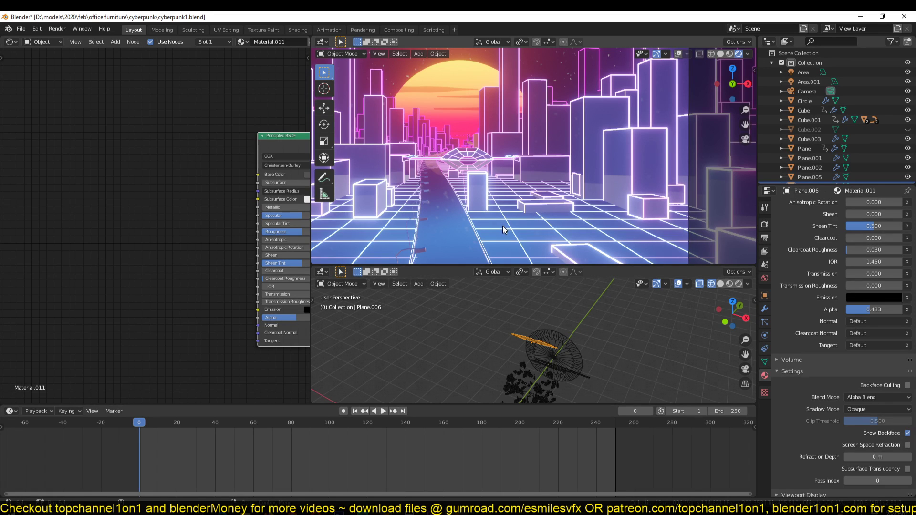
pyautogui.press('KP_0')
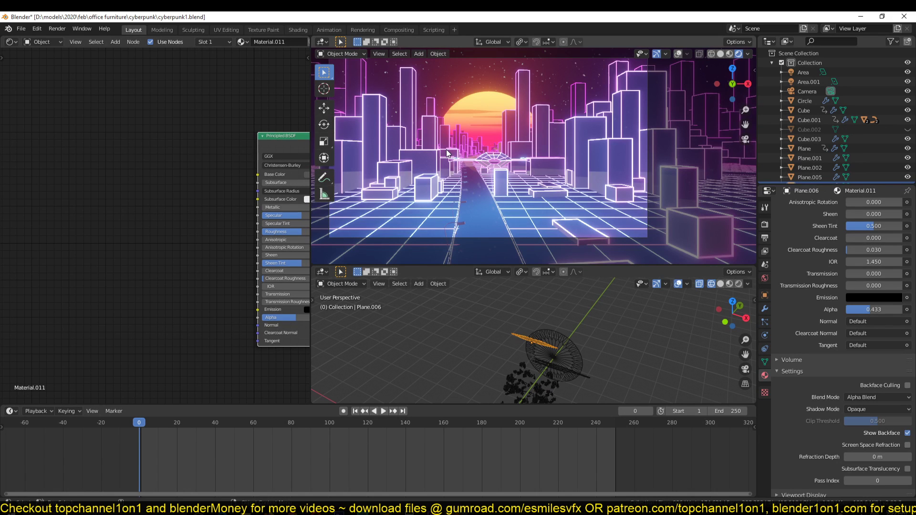
pyautogui.press('z')
pyautogui.click(611, 170)
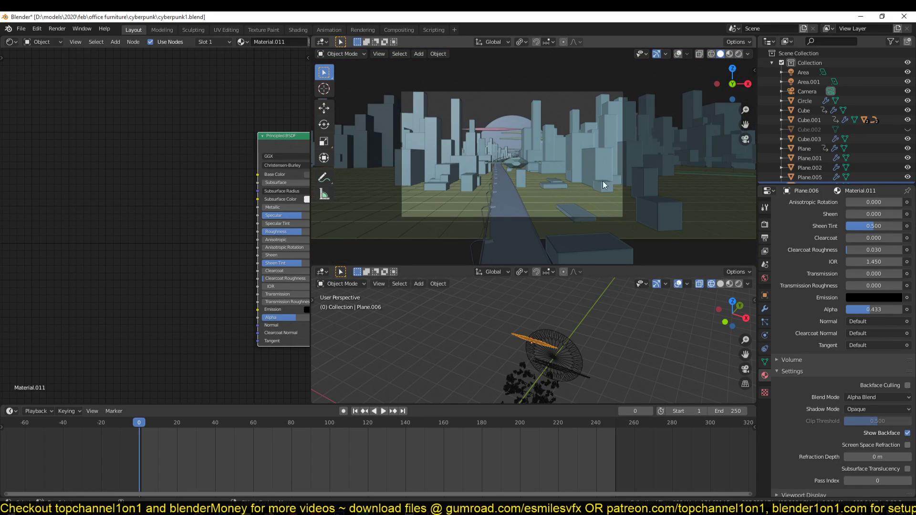
pyautogui.moveTo(602, 182)
pyautogui.mouseDown(button='middle')
pyautogui.moveTo(532, 210)
pyautogui.moveTo(514, 204)
pyautogui.mouseUp(button='middle')
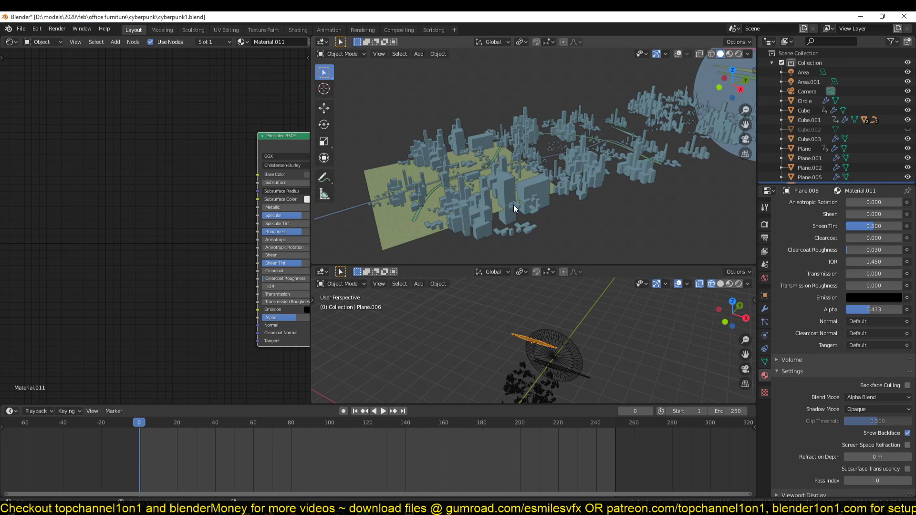
# Step: Unhide and select the large fog cube enclosing the city's lower part, and show the camera view in rendered shading
pyautogui.hotkey('alt', 'h')
pyautogui.click(477, 216)
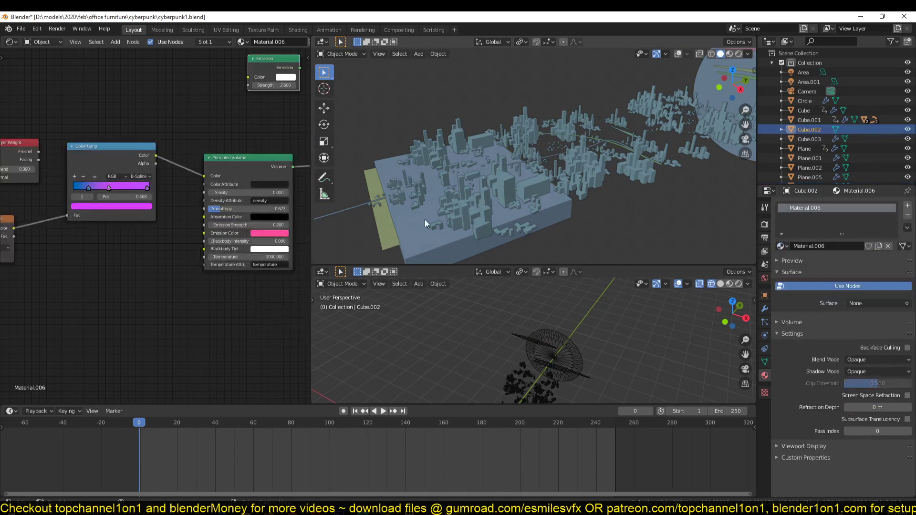
pyautogui.press('KP_1')
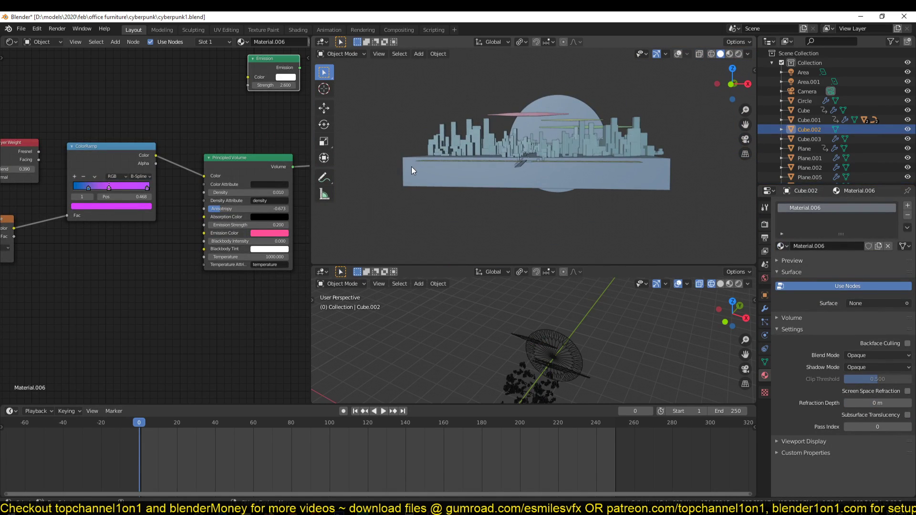
pyautogui.press('KP_0')
pyautogui.click(739, 53)
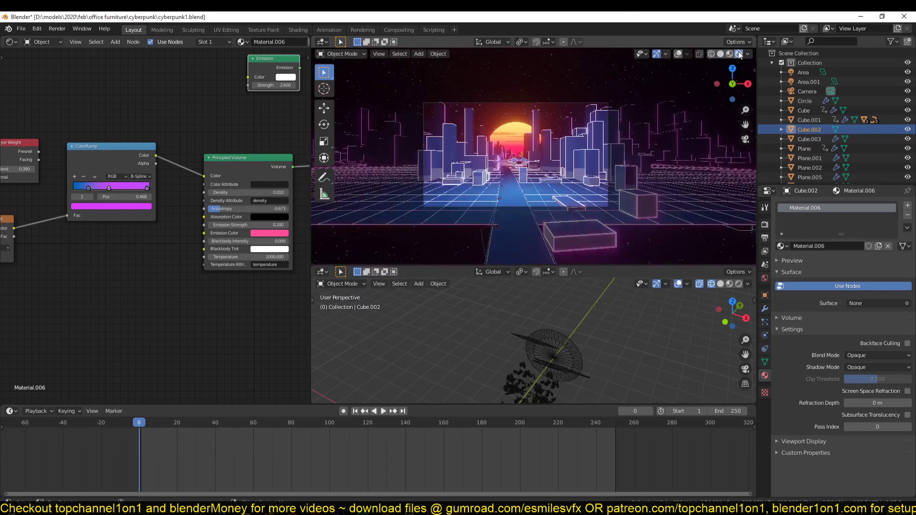
pyautogui.scroll(2, 573, 180)
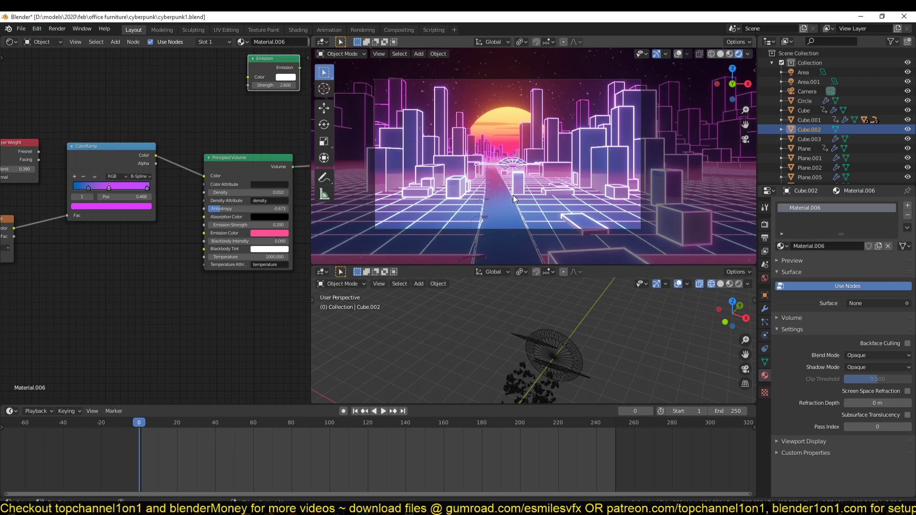
# Step: Examine the fog cube's material nodes, from the gradient-driven ColorRamp through the Principled Volume to the Material Output's volume input
pyautogui.scroll(-2, 198, 267)
pyautogui.moveTo(199, 267); pyautogui.dragTo(190, 308, button='middle')
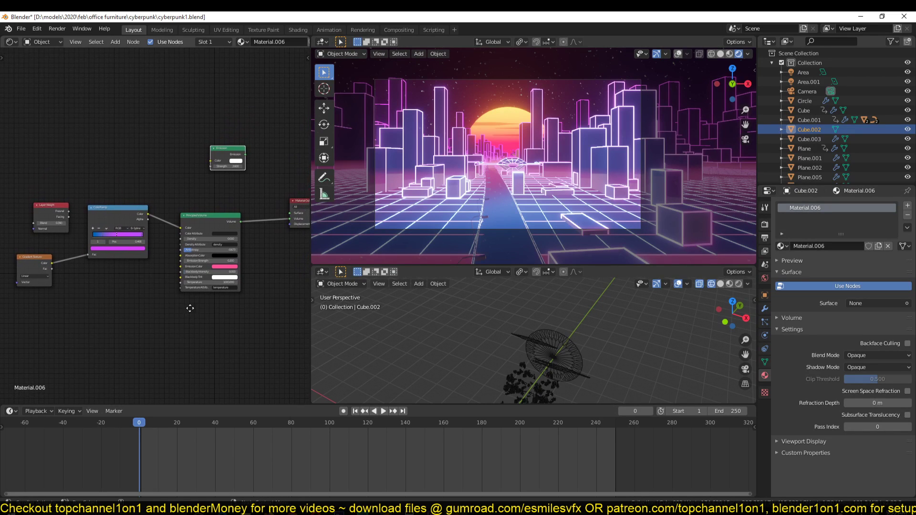
pyautogui.scroll(2, 214, 217)
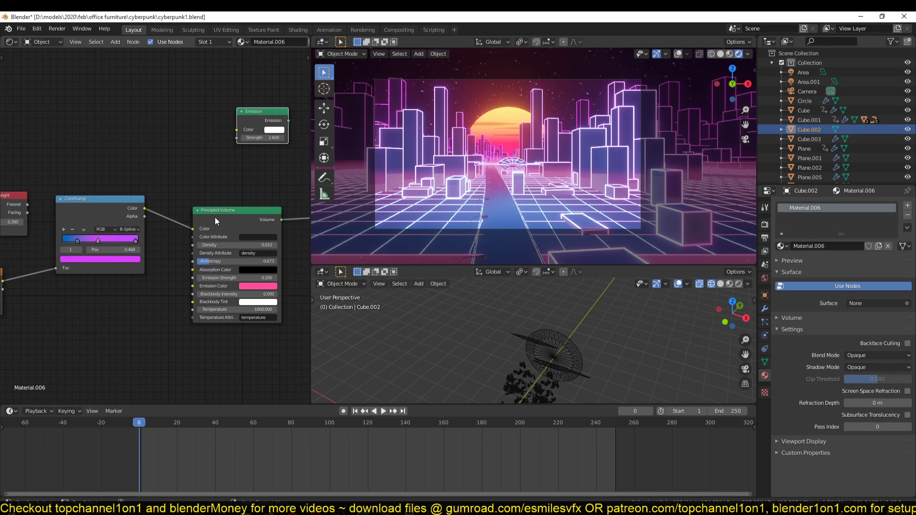
pyautogui.moveTo(216, 205); pyautogui.dragTo(173, 193, button='middle')
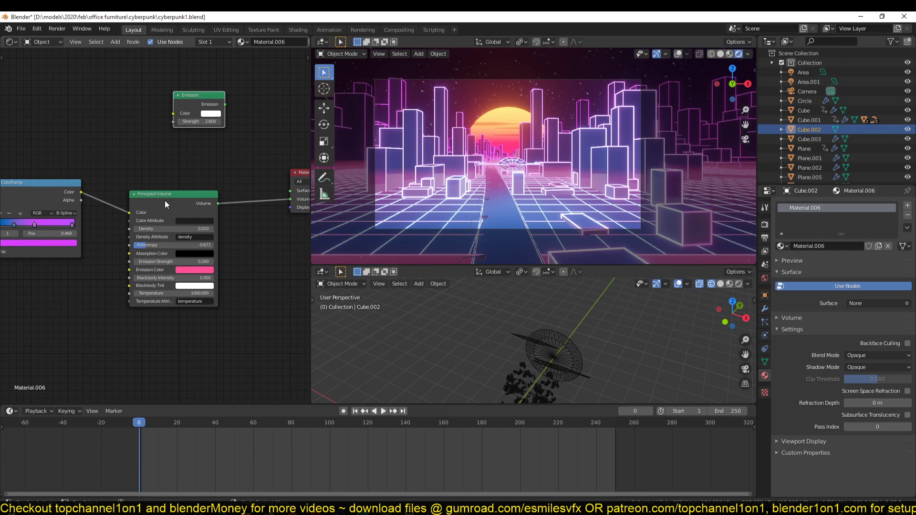
pyautogui.moveTo(236, 209); pyautogui.dragTo(161, 208, button='middle')
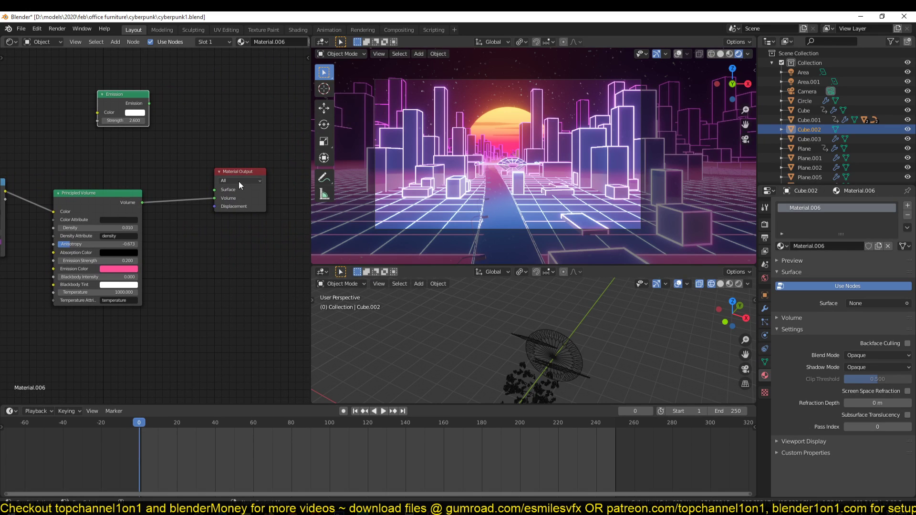